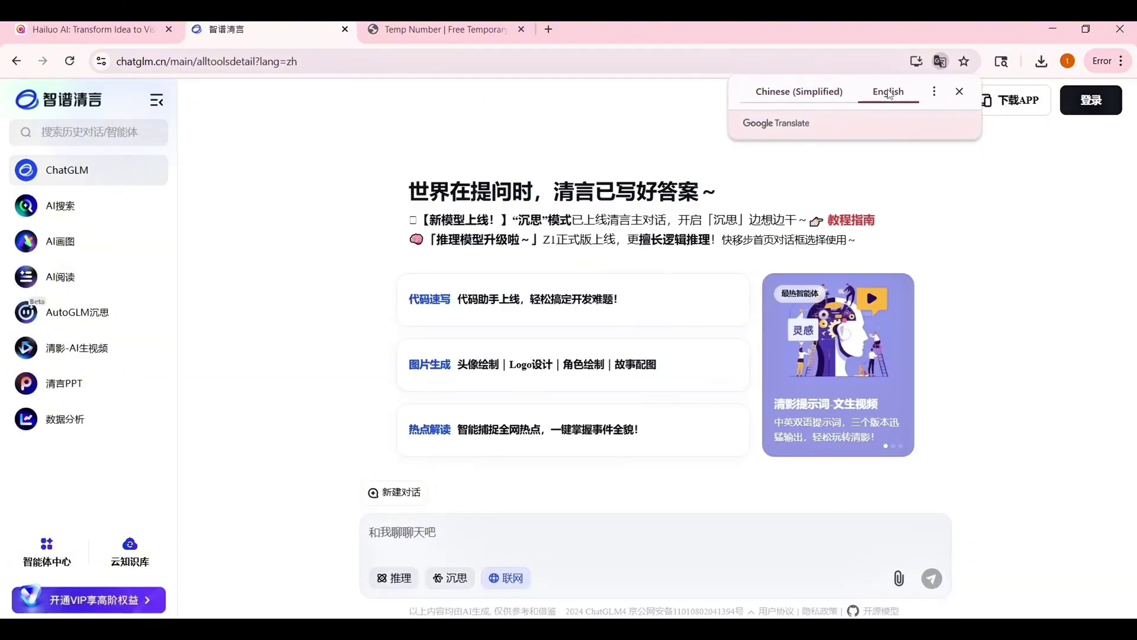
- Translate ChatGLM into English, open its login dialog, and copy the temporary Canadian phone number
{"action": "left_click", "coordinate": [993, 295]}
{"action": "left_click", "coordinate": [1078, 100]}
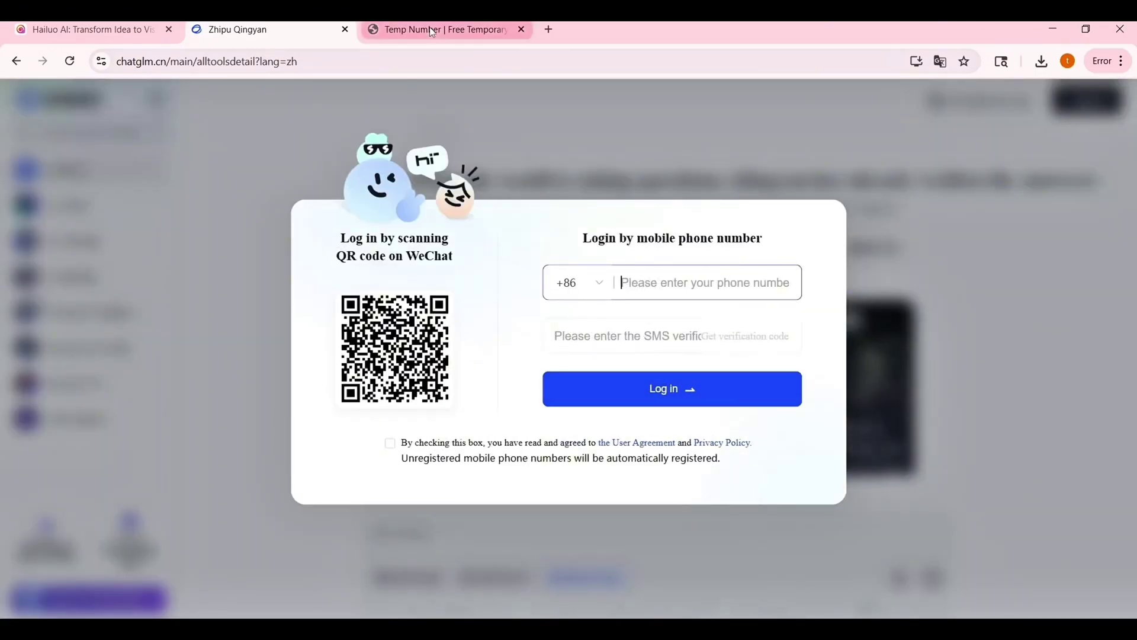
{"action": "left_click", "coordinate": [444, 29]}
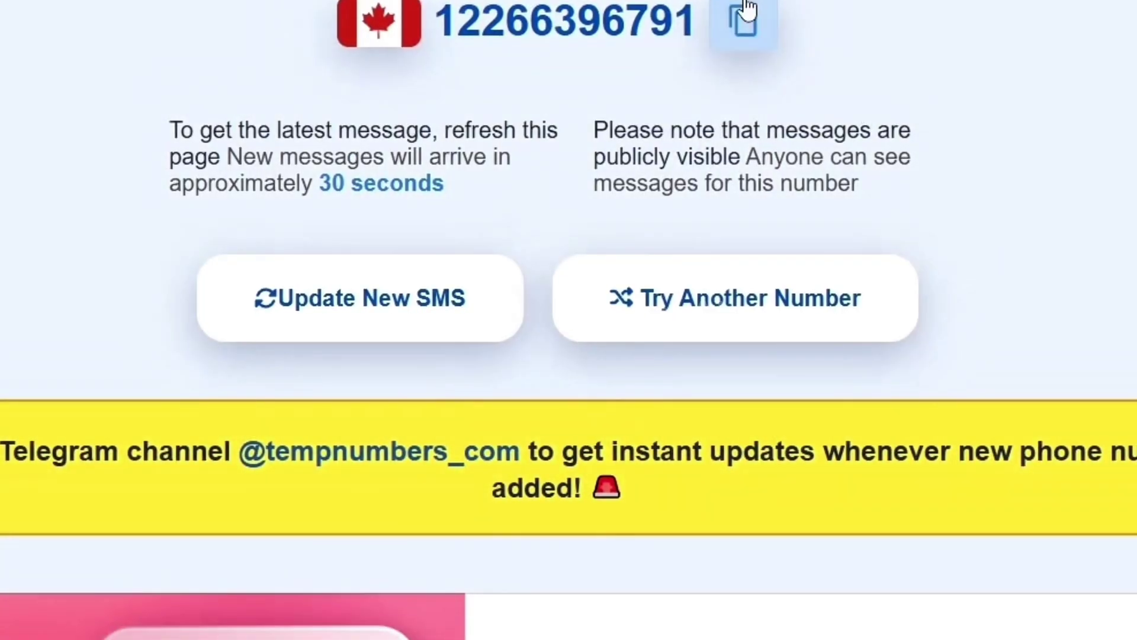
{"action": "left_click", "coordinate": [748, 9]}
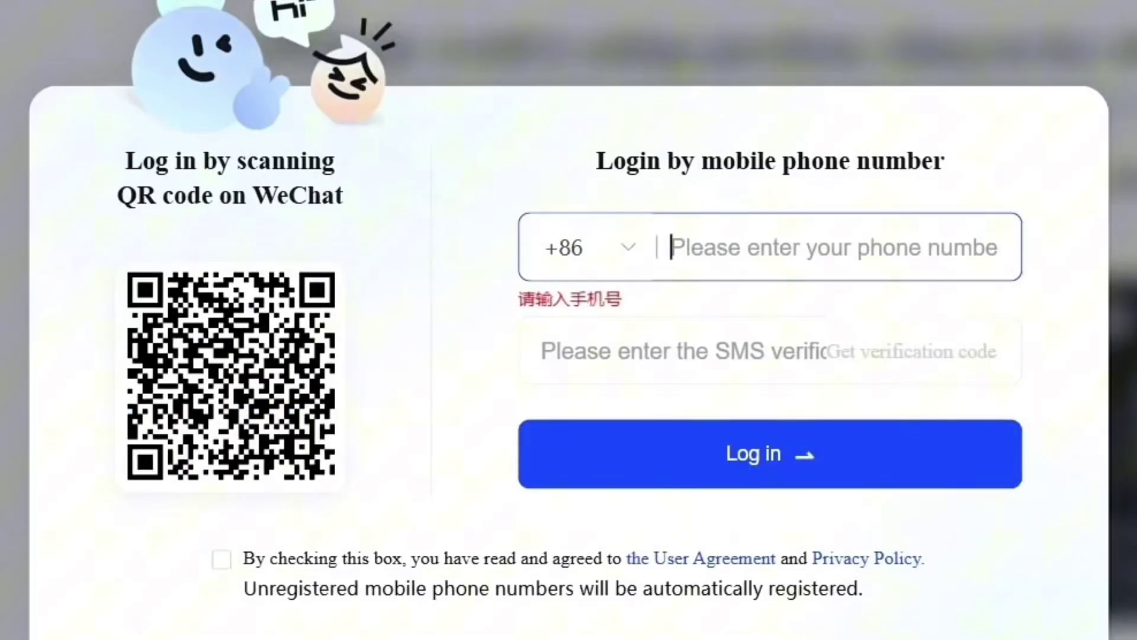
- Choose the +1 Canada calling code and enter the temporary number without its leading 1
{"action": "left_click", "coordinate": [614, 266]}
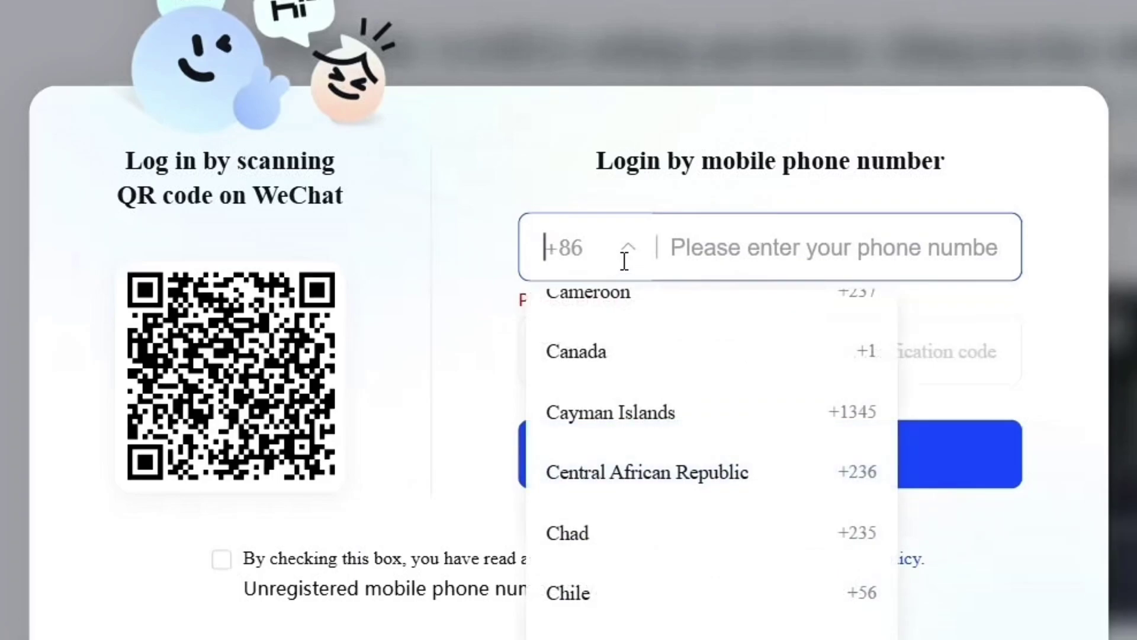
{"action": "scroll", "coordinate": [598, 578], "scroll_direction": "down", "scroll_amount": 1}
{"action": "scroll", "coordinate": [598, 578], "scroll_direction": "up", "scroll_amount": 1}
{"action": "left_click", "coordinate": [662, 373]}
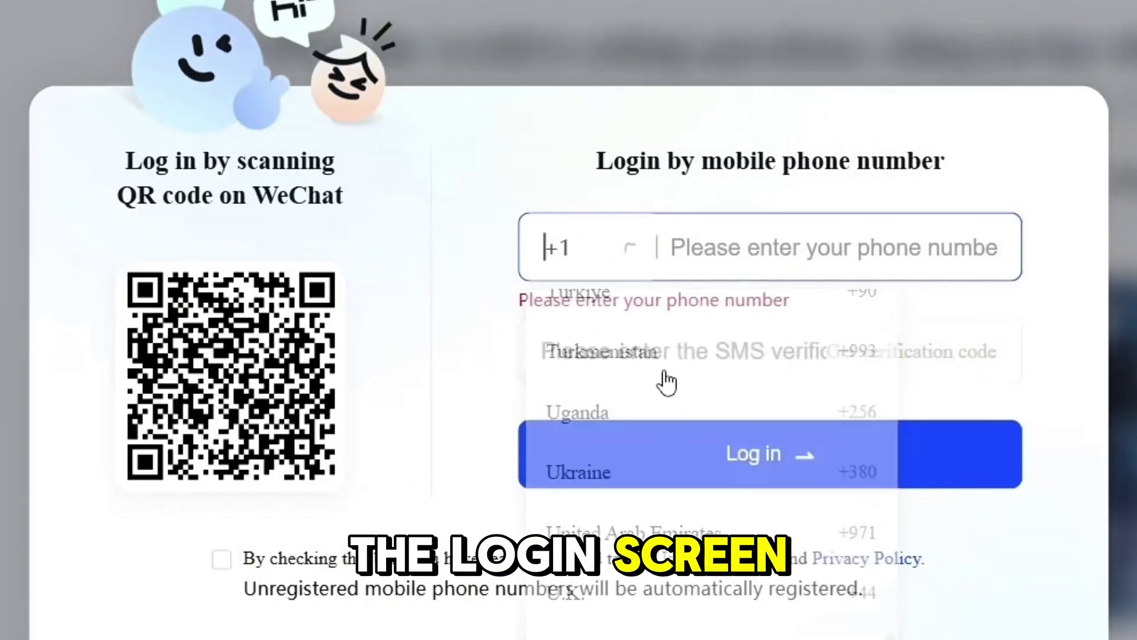
{"action": "left_click", "coordinate": [744, 229]}
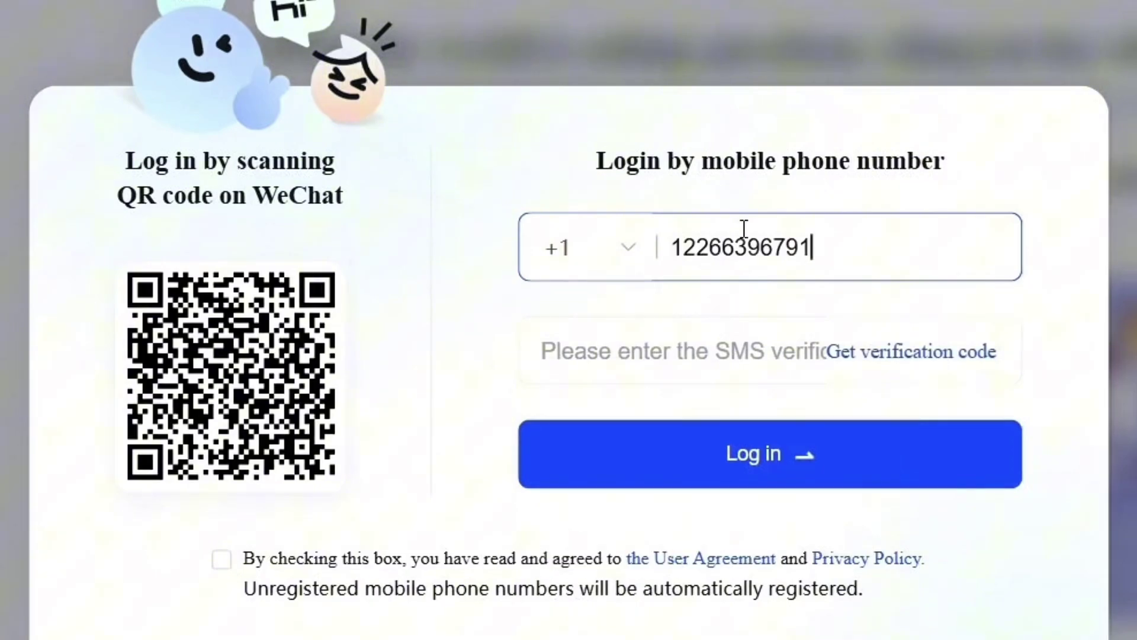
{"action": "left_click", "coordinate": [685, 241]}
{"action": "key", "text": "BackSpace"}
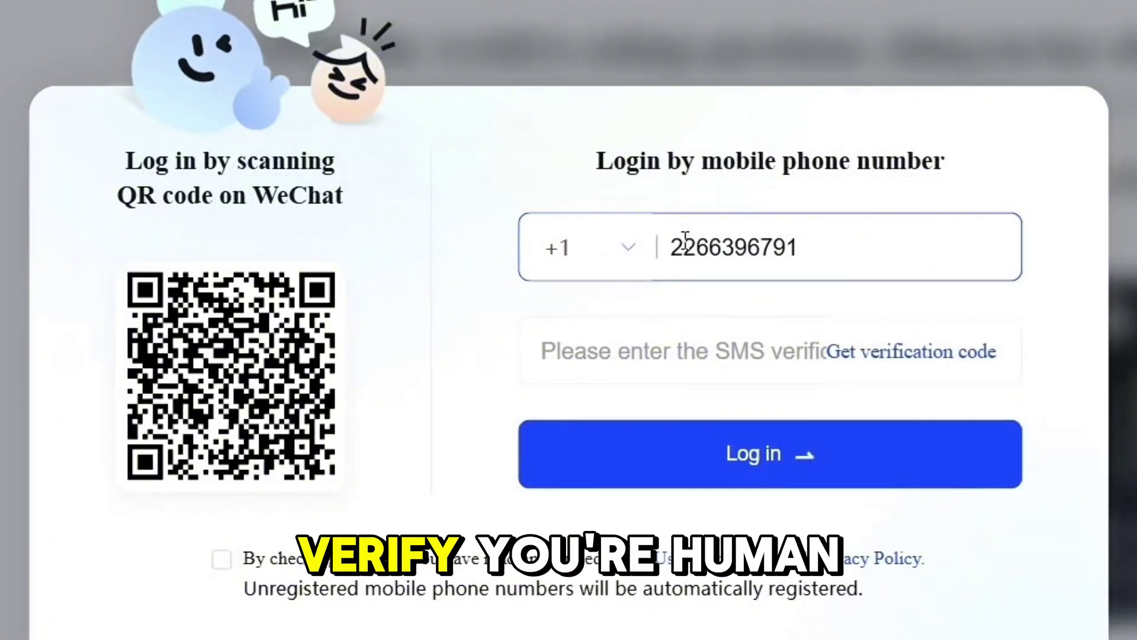
- Request the SMS verification code, pass the slider puzzle, and return to the Temp Number site
{"action": "left_click", "coordinate": [911, 351]}
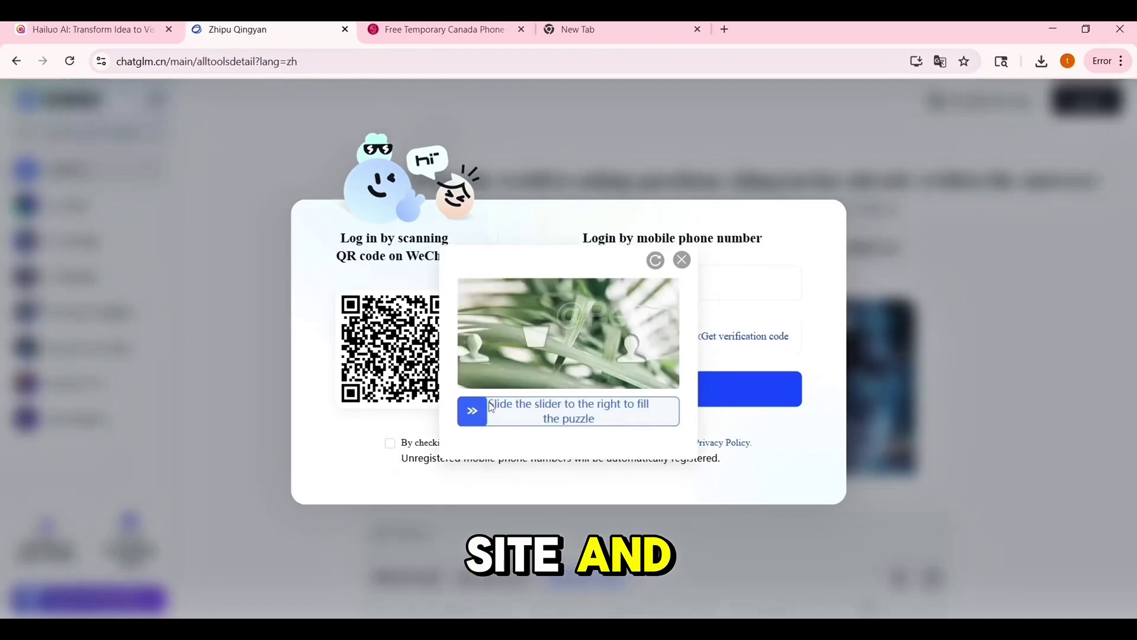
{"action": "left_click_drag", "start_coordinate": [477, 412], "coordinate": [619, 412]}
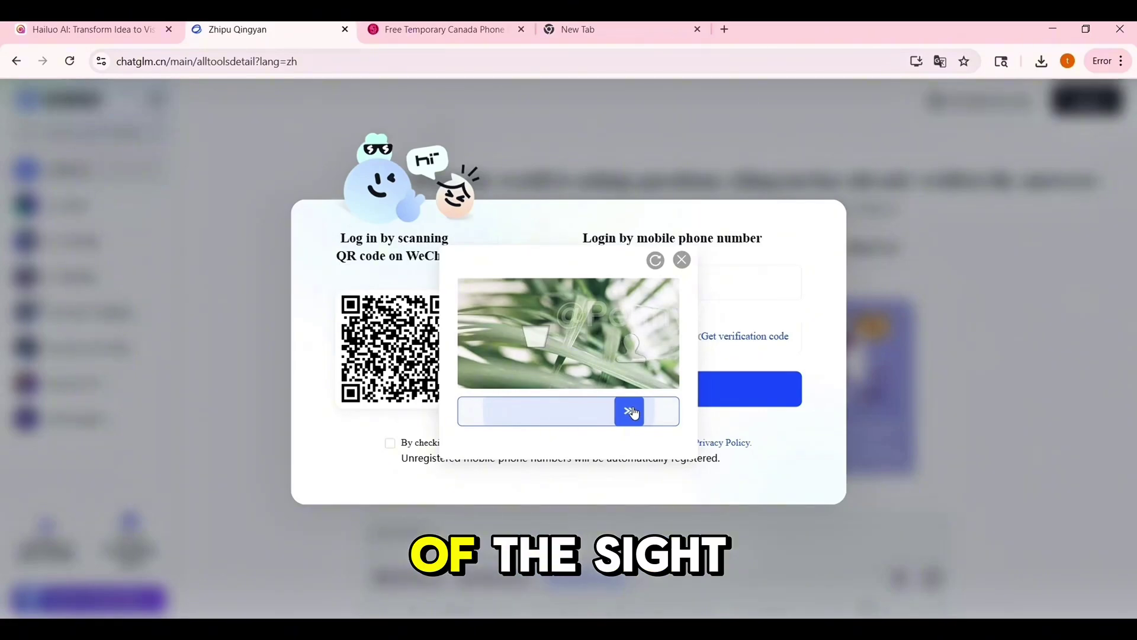
{"action": "left_click_drag", "start_coordinate": [633, 413], "coordinate": [634, 413]}
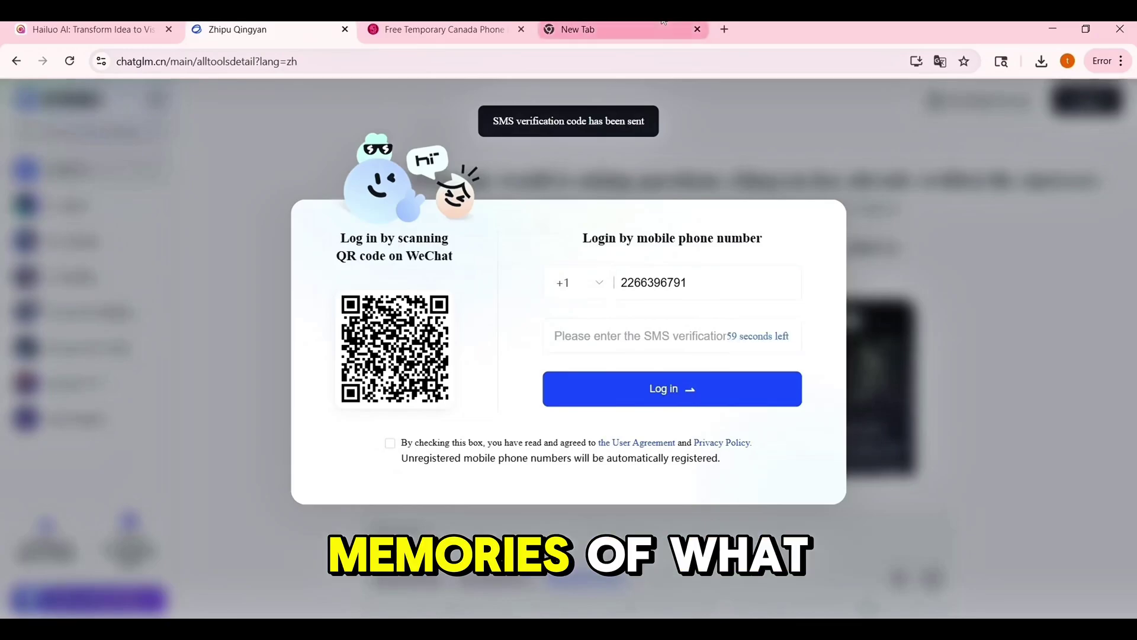
{"action": "left_click", "coordinate": [420, 27]}
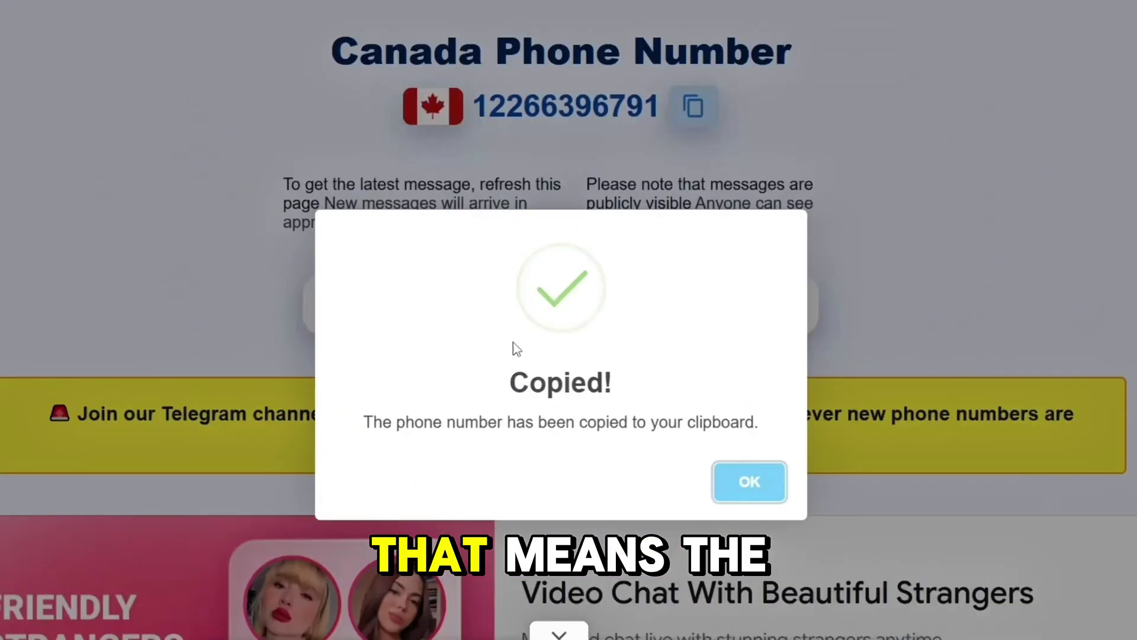
- Refresh the Temp Number inbox and copy the code from the newest ZhipuAI text message
{"action": "left_click", "coordinate": [708, 440]}
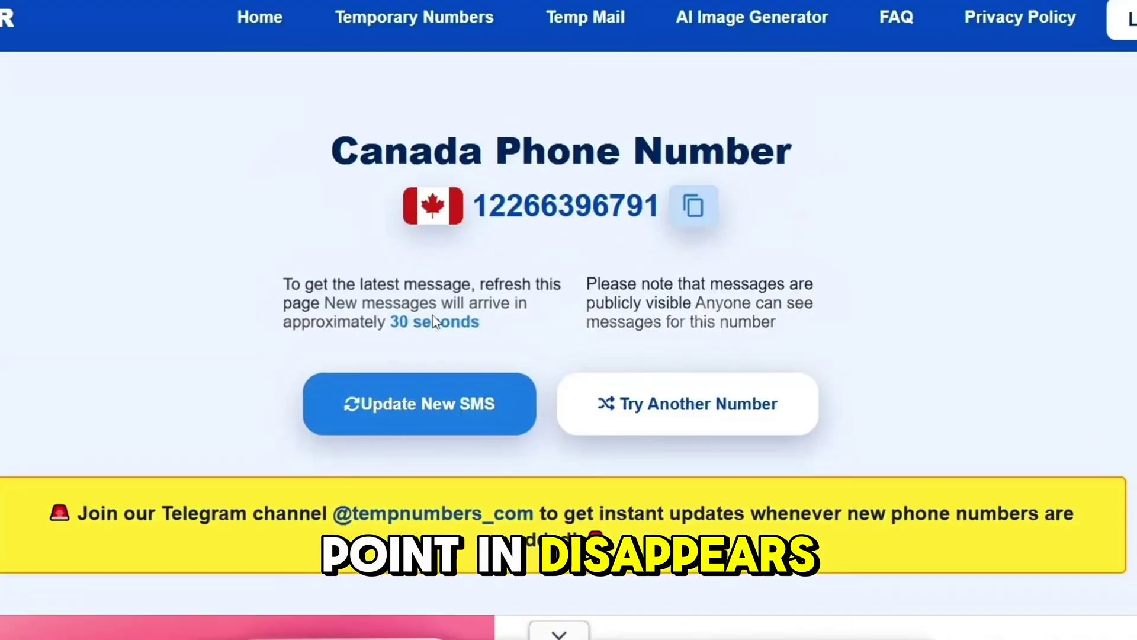
{"action": "left_click", "coordinate": [434, 323]}
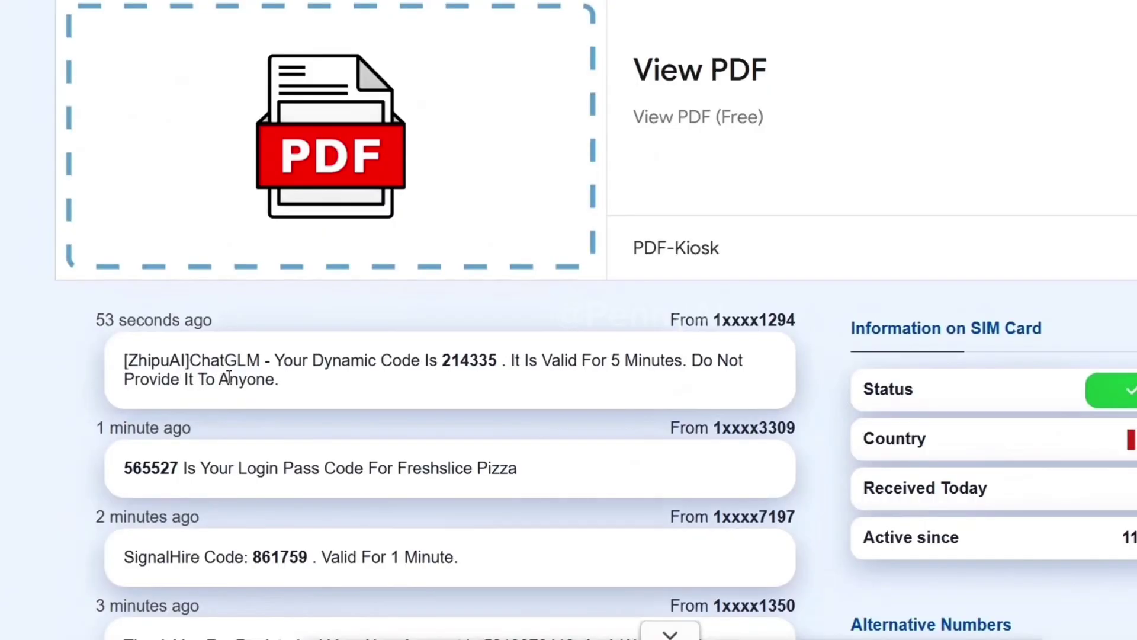
{"action": "triple_click", "coordinate": [230, 375]}
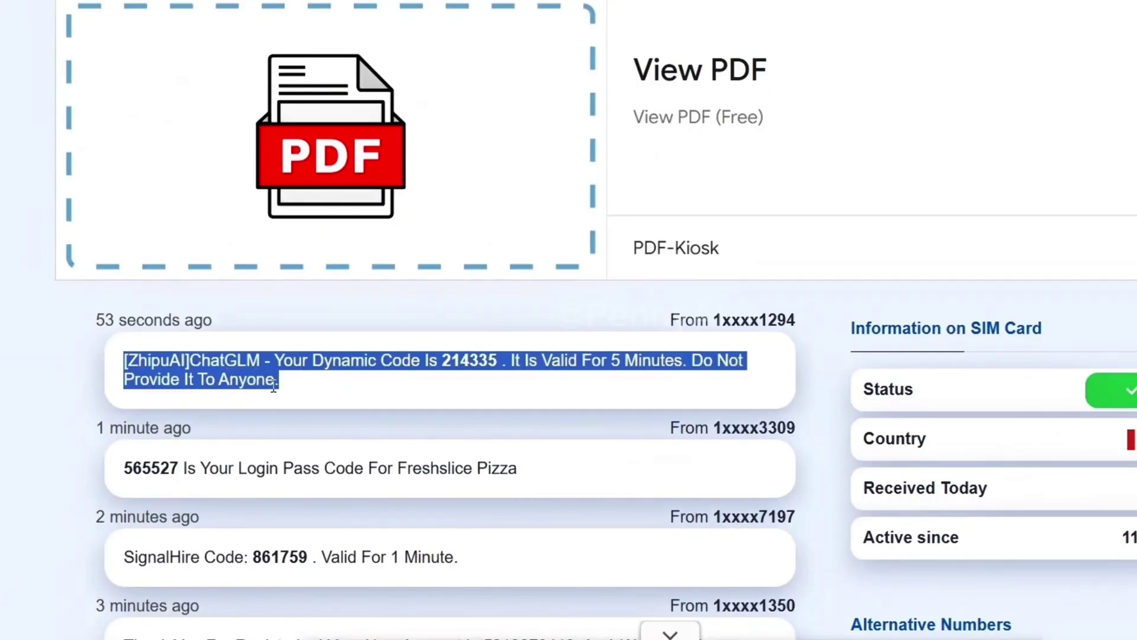
{"action": "left_click", "coordinate": [482, 371]}
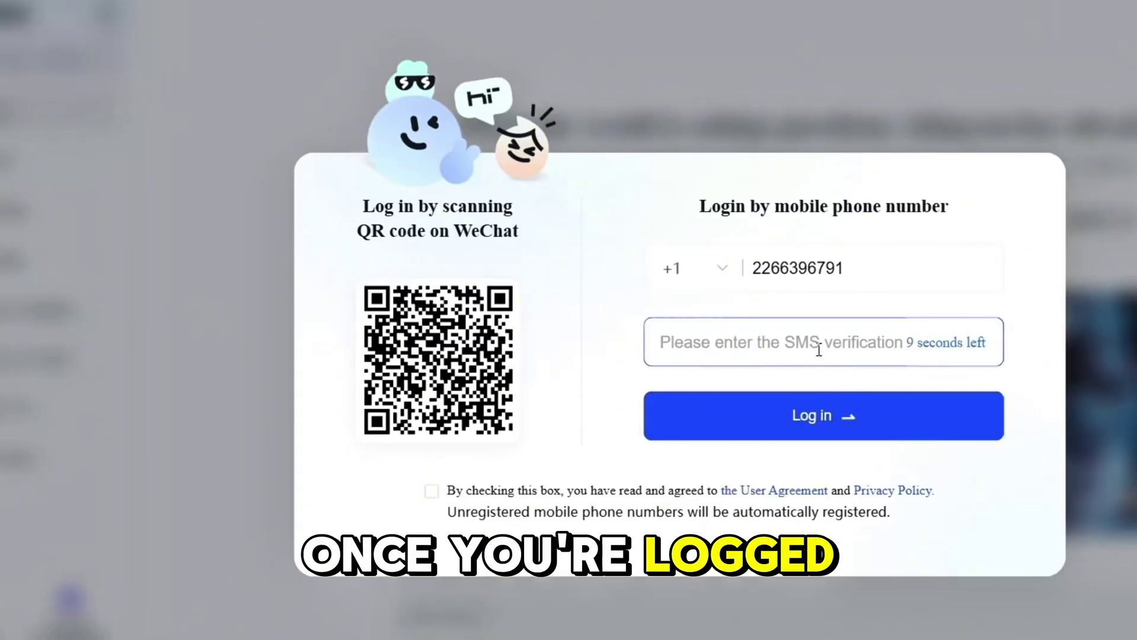
- Paste the SMS code, accept the User Agreement and Privacy Policy, and log in
{"action": "key", "text": "ctrl+v"}
{"action": "left_click", "coordinate": [840, 417]}
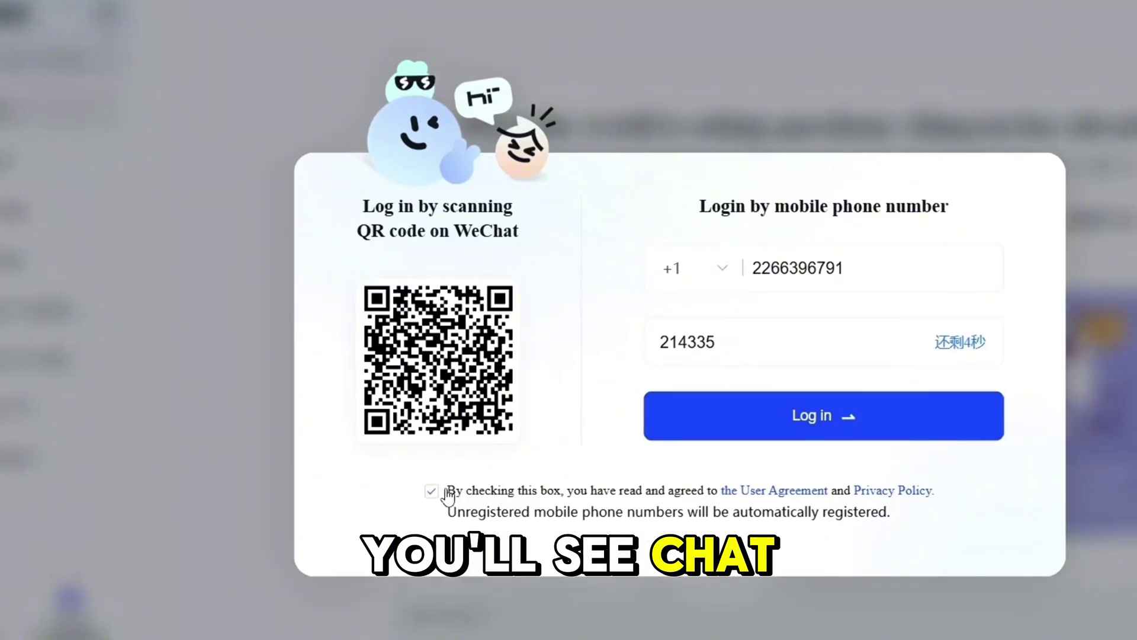
{"action": "left_click", "coordinate": [802, 417]}
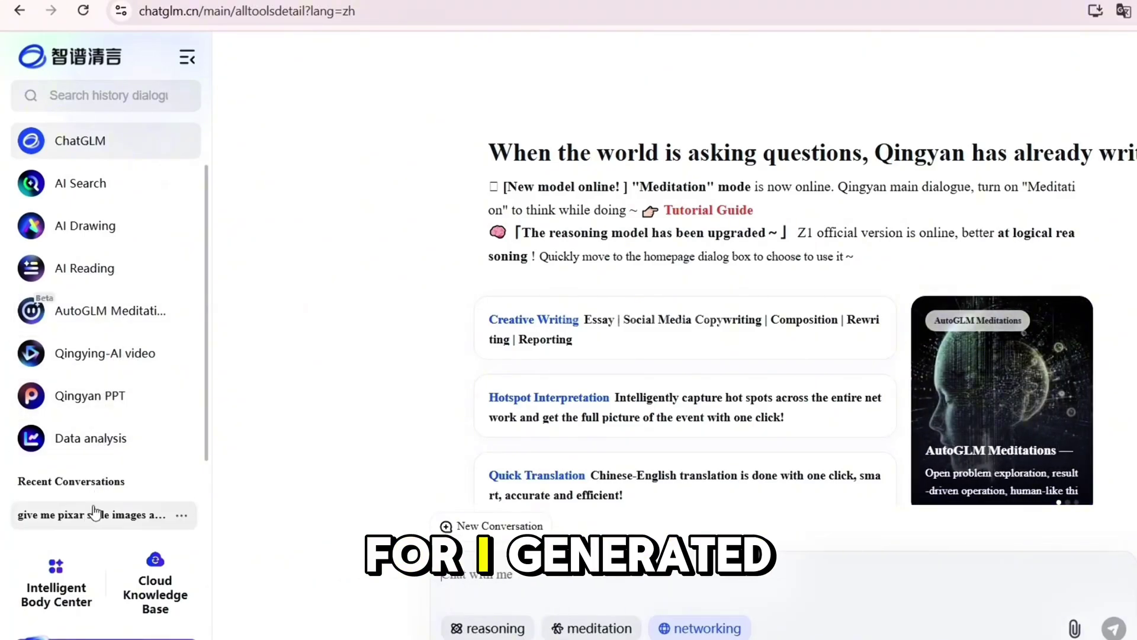
- In a new ChatGLM chat, paste the six-animal Pixar image and 5-second animation prompt request, removing the stray leading quote
{"action": "left_click", "coordinate": [104, 142]}
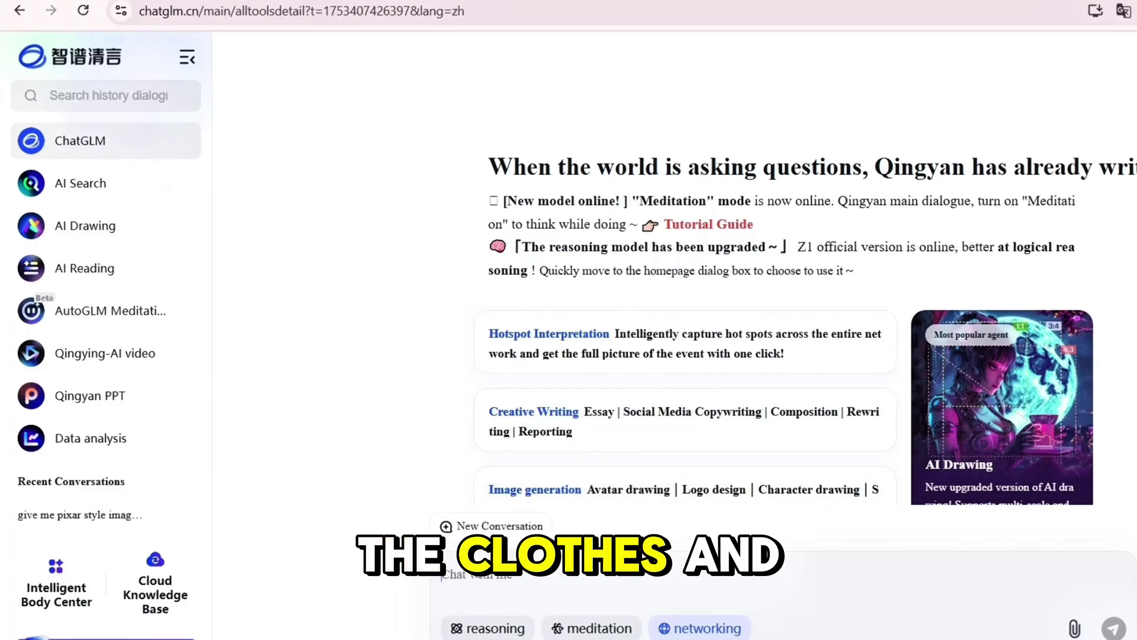
{"action": "key", "text": "ctrl+v"}
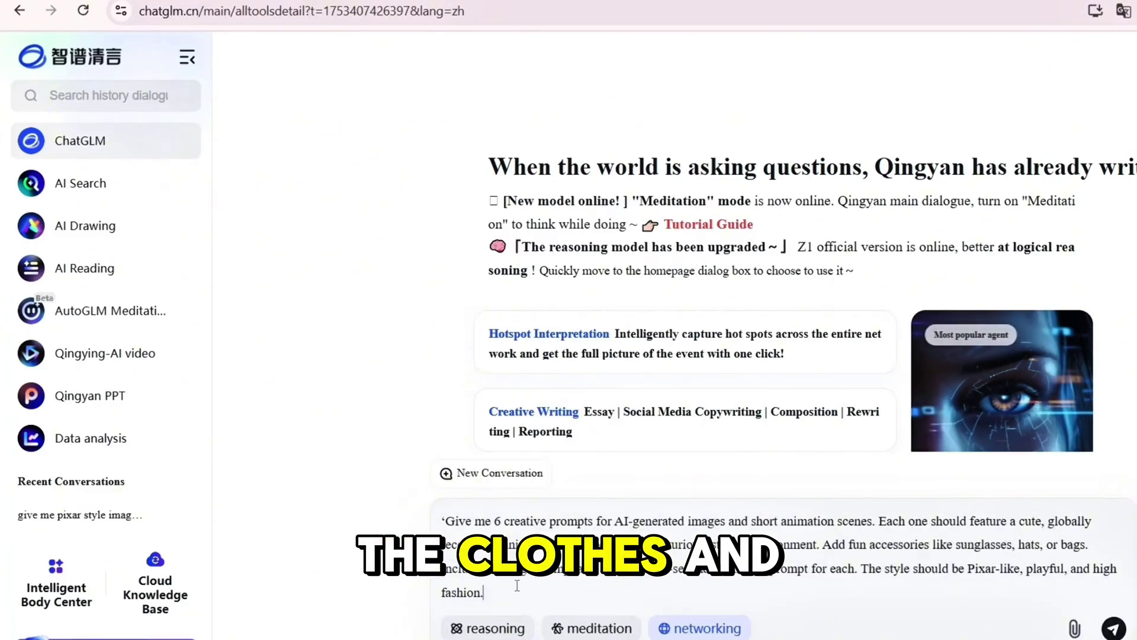
{"action": "key", "text": "ctrl+Home"}
{"action": "key", "text": "Delete"}
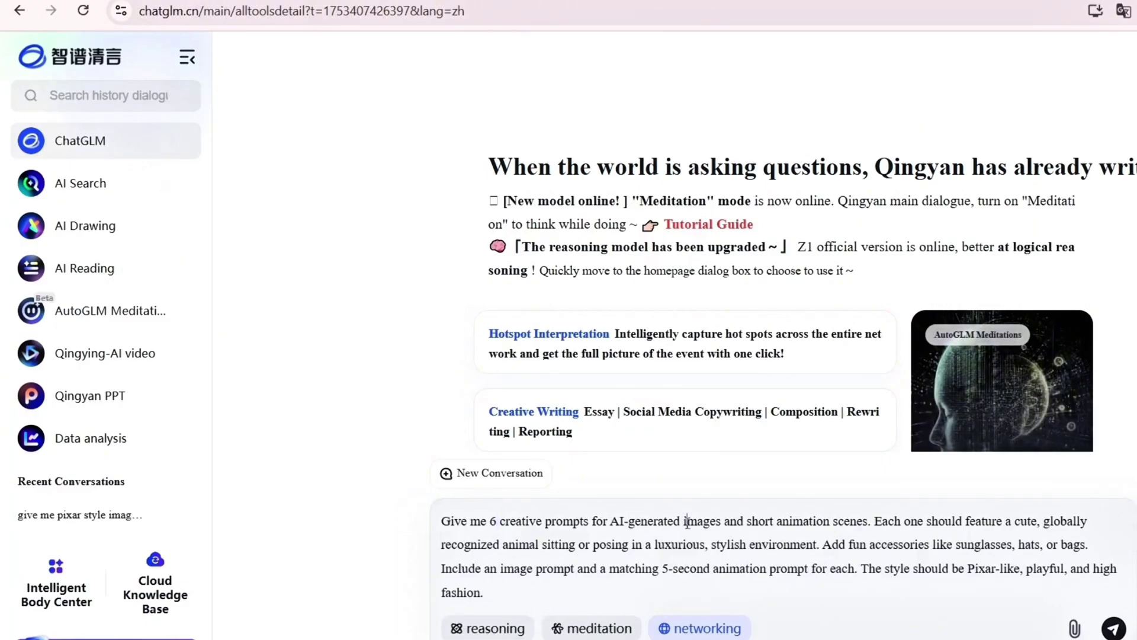
{"action": "key", "text": "ctrl+a"}
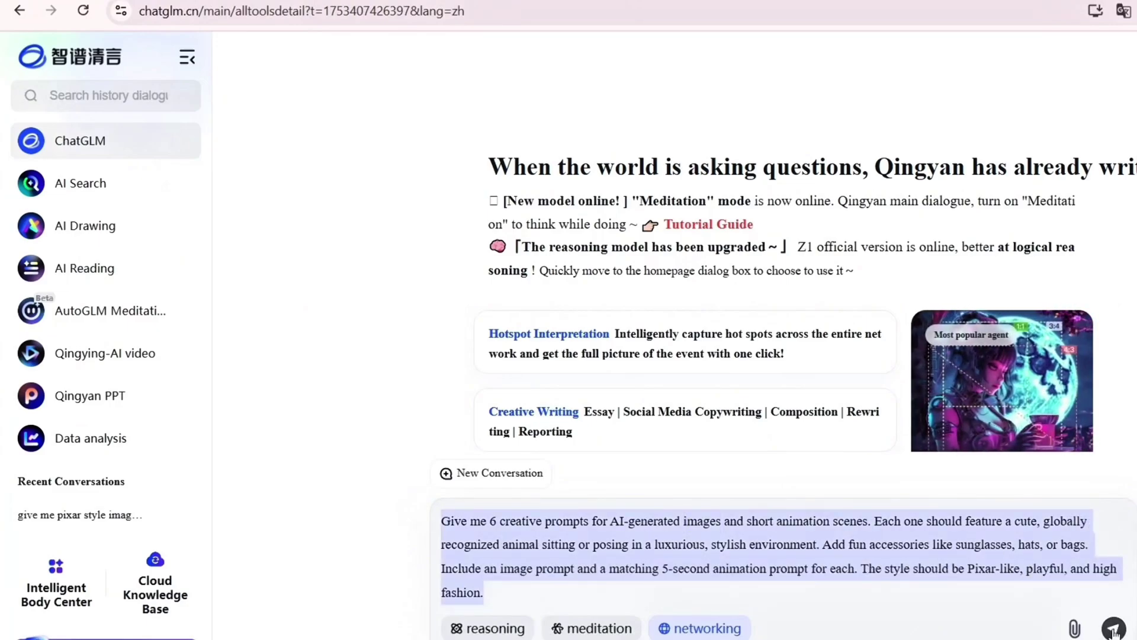
- Send the prompt request to ChatGLM and duplicate the page into a second tab
{"action": "left_click", "coordinate": [1113, 628]}
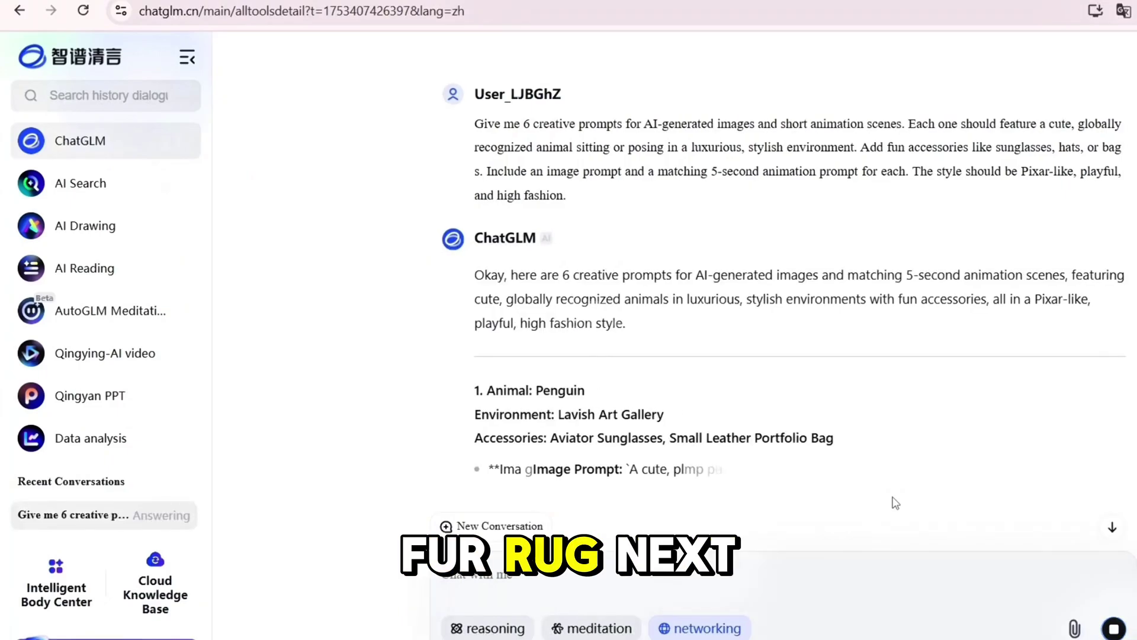
{"action": "right_click", "coordinate": [327, 1]}
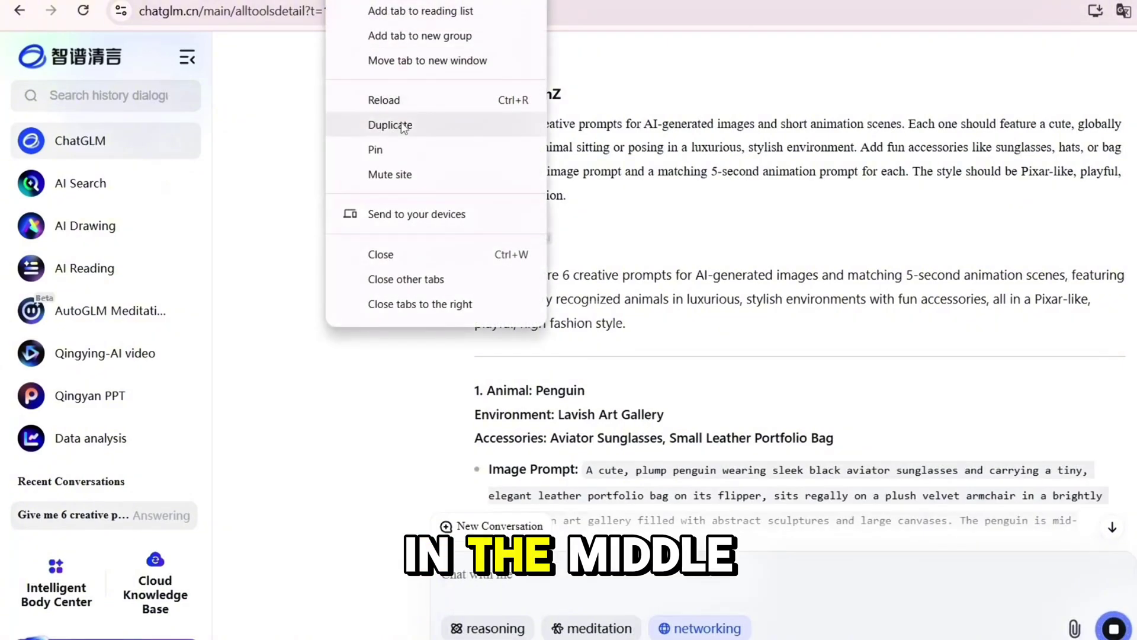
{"action": "left_click", "coordinate": [402, 126]}
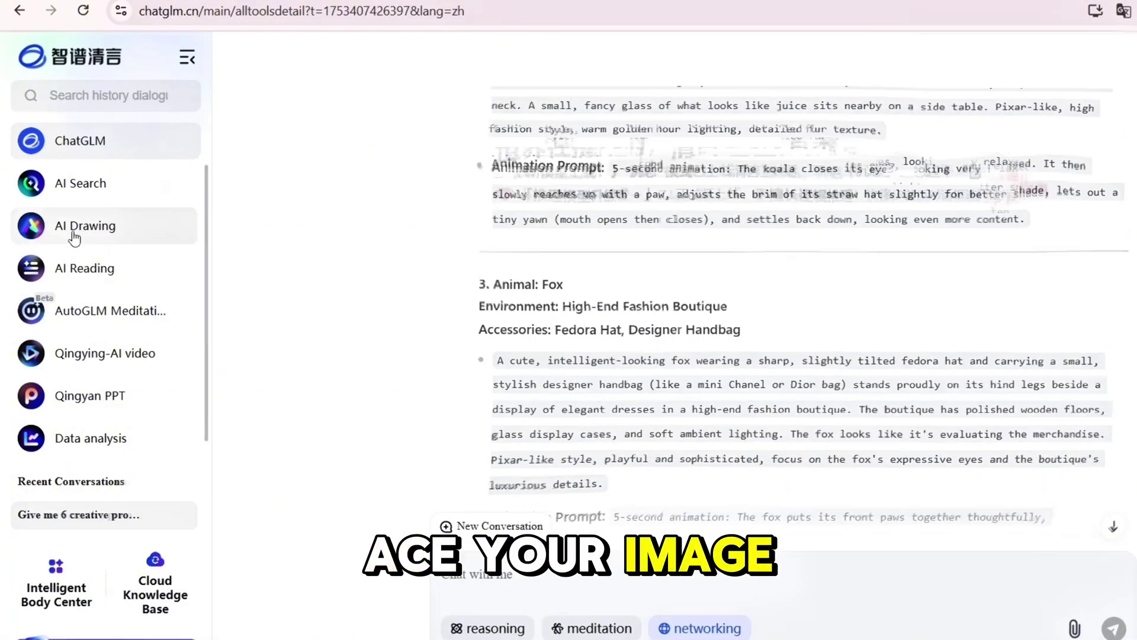
- Open AI Drawing in the English-translated page and focus its prompt input
{"action": "left_click", "coordinate": [74, 230]}
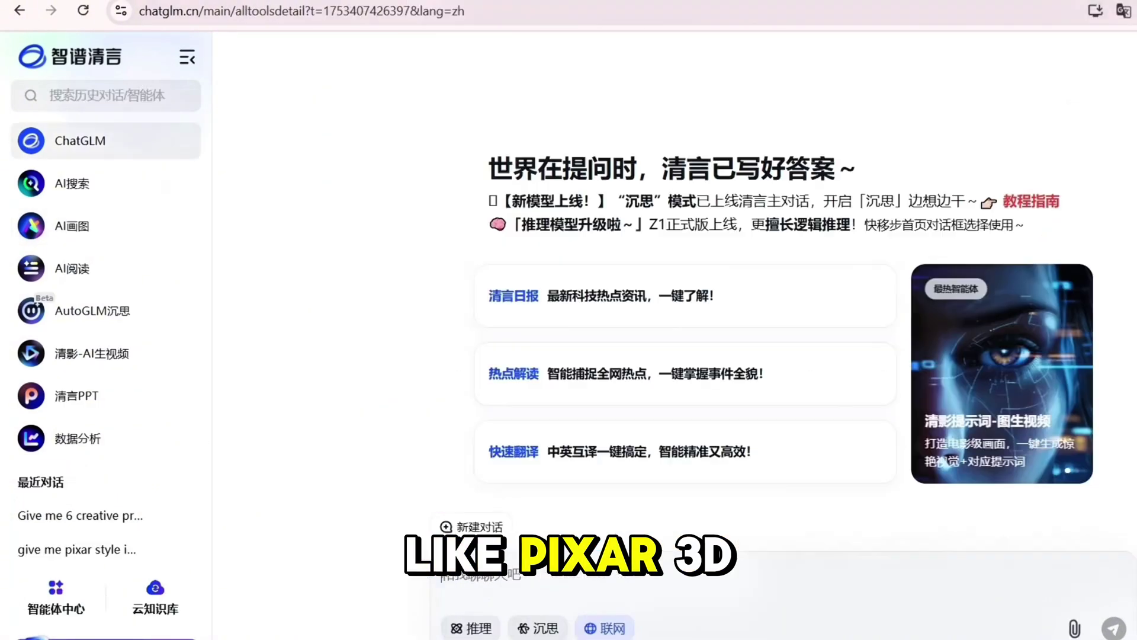
{"action": "right_click", "coordinate": [407, 262]}
{"action": "left_click", "coordinate": [513, 583]}
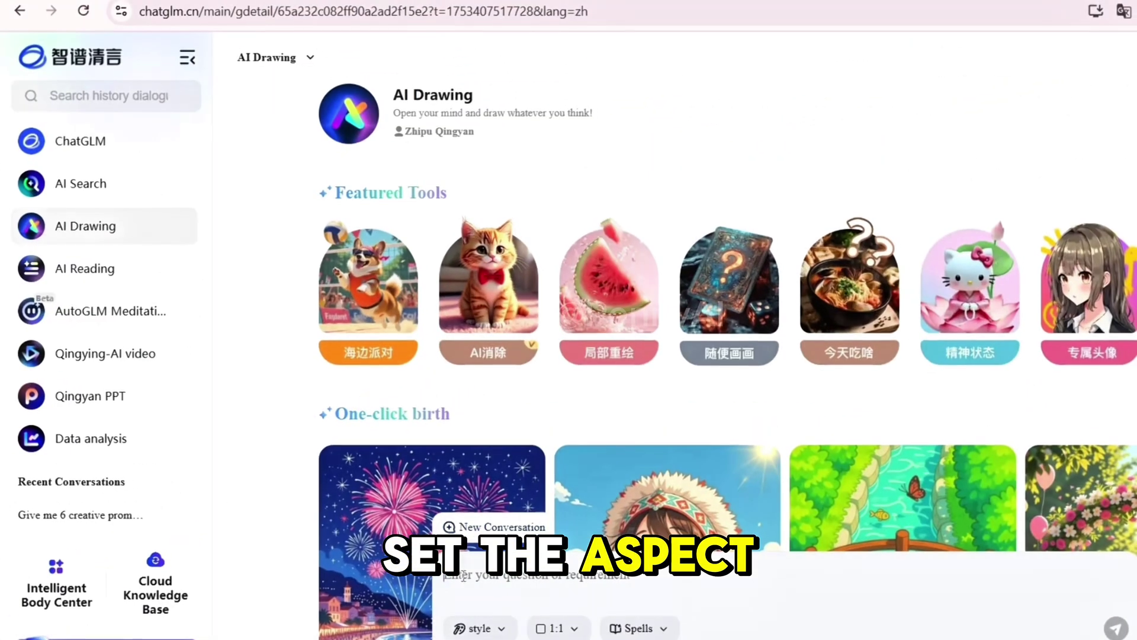
- Paste the sunglasses penguin prompt without its 'Image Prompt:' prefix, choose 16:9 and Pixar style, and generate
{"action": "key", "text": "ctrl+v"}
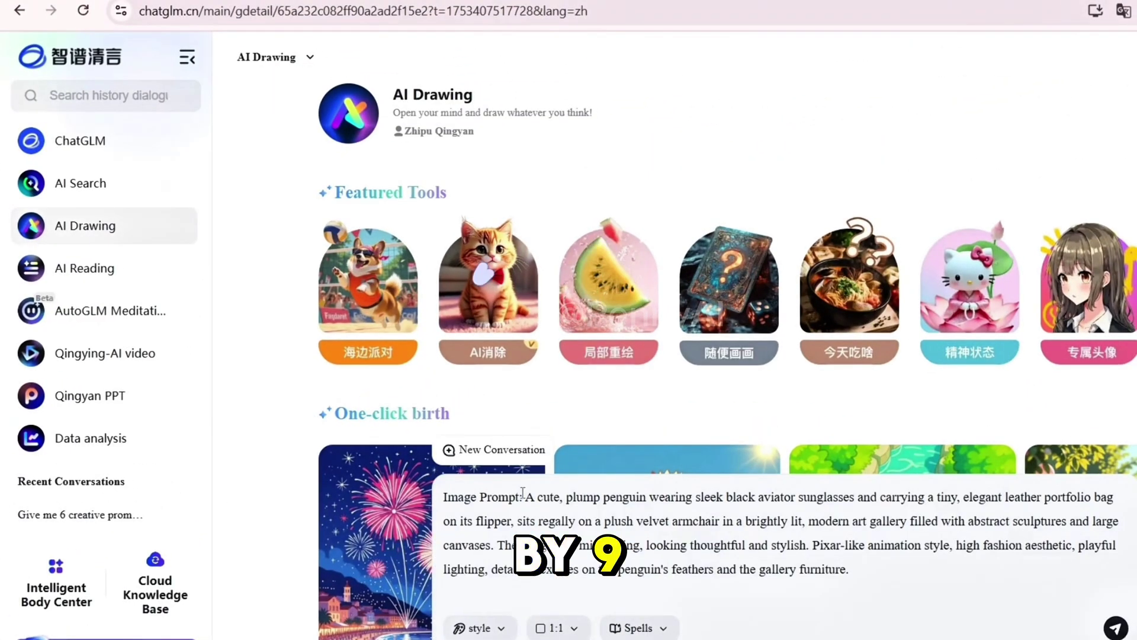
{"action": "left_click", "coordinate": [529, 500]}
{"action": "key", "text": "BackSpace"}
{"action": "key", "text": "BackSpace"}
{"action": "key", "text": "BackSpace"}
{"action": "key", "text": "BackSpace"}
{"action": "key", "text": "BackSpace"}
{"action": "key", "text": "BackSpace"}
{"action": "key", "text": "BackSpace"}
{"action": "key", "text": "BackSpace"}
{"action": "key", "text": "BackSpace"}
{"action": "key", "text": "BackSpace"}
{"action": "key", "text": "BackSpace"}
{"action": "key", "text": "BackSpace"}
{"action": "key", "text": "BackSpace"}
{"action": "key", "text": "BackSpace"}
{"action": "key", "text": "ctrl+a"}
{"action": "scroll", "coordinate": [546, 322], "scroll_direction": "down", "scroll_amount": 10}
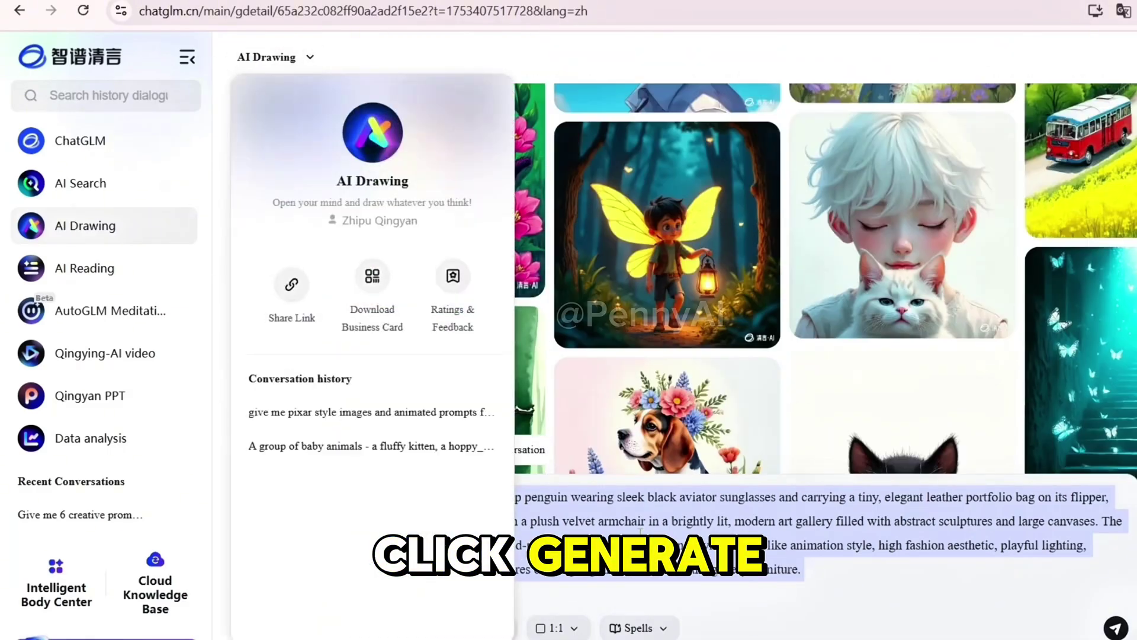
{"action": "left_click", "coordinate": [572, 629]}
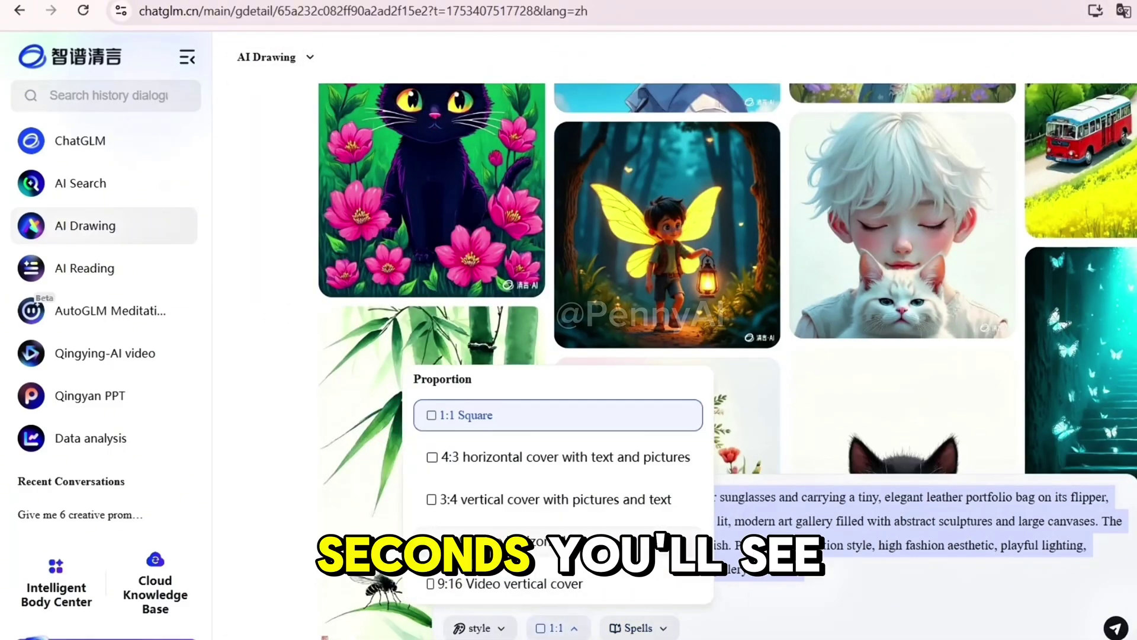
{"action": "left_click", "coordinate": [557, 541]}
{"action": "left_click", "coordinate": [478, 628]}
{"action": "scroll", "coordinate": [471, 552], "scroll_direction": "down", "scroll_amount": 2}
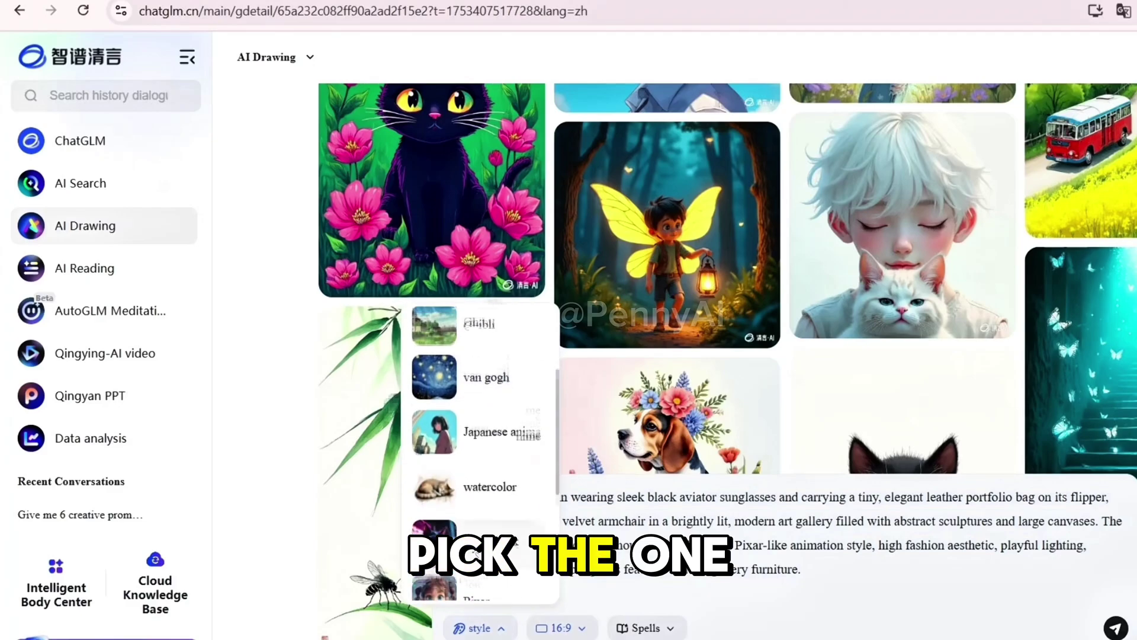
{"action": "left_click", "coordinate": [460, 521]}
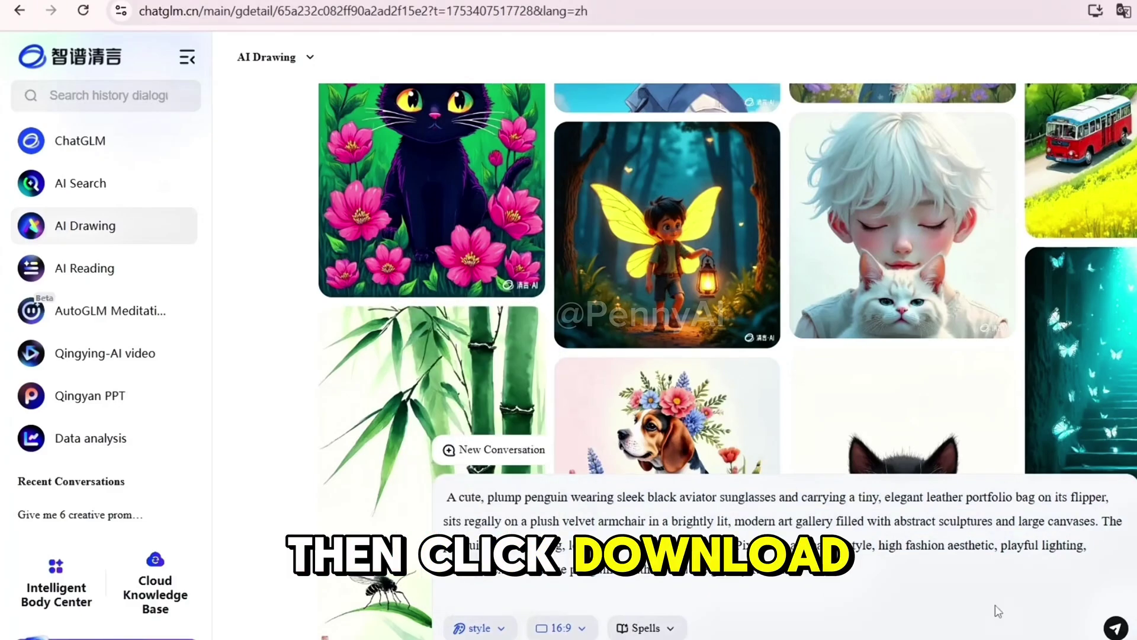
{"action": "left_click", "coordinate": [1116, 627]}
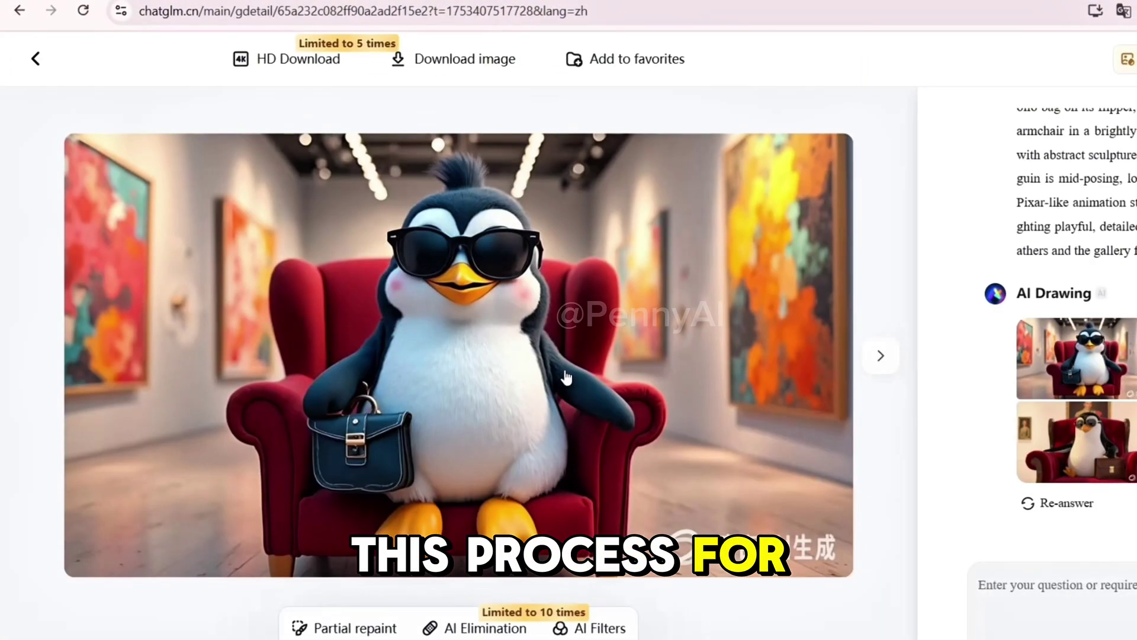
- Browse the generated penguin, fox and squirrel images full size, then go to Qingying AI video
{"action": "left_click", "coordinate": [882, 358]}
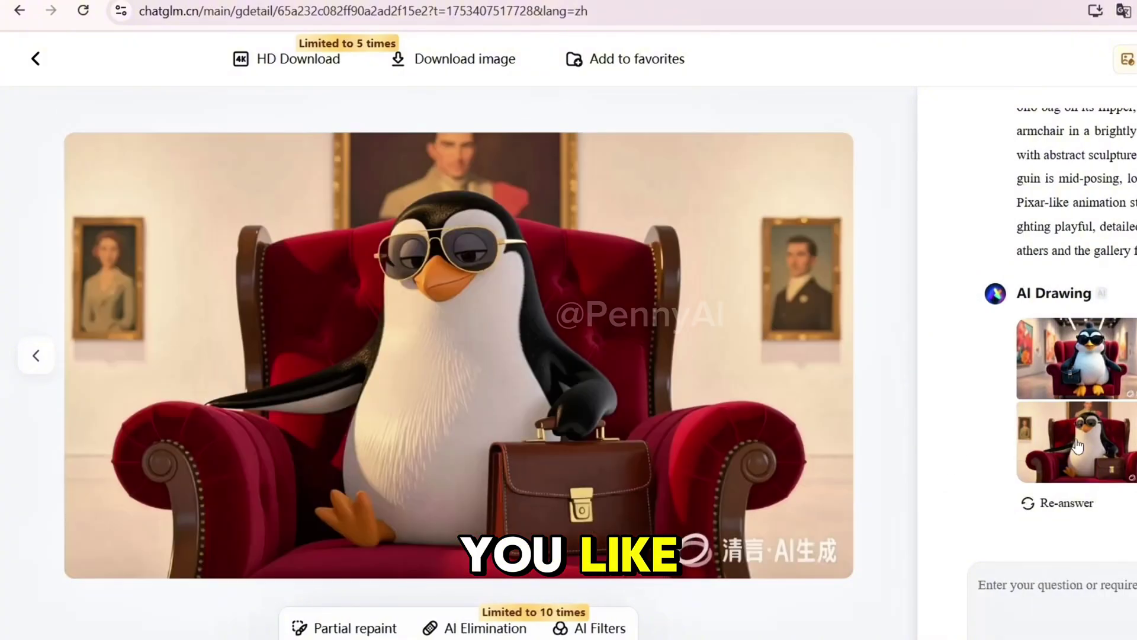
{"action": "key", "text": "Left"}
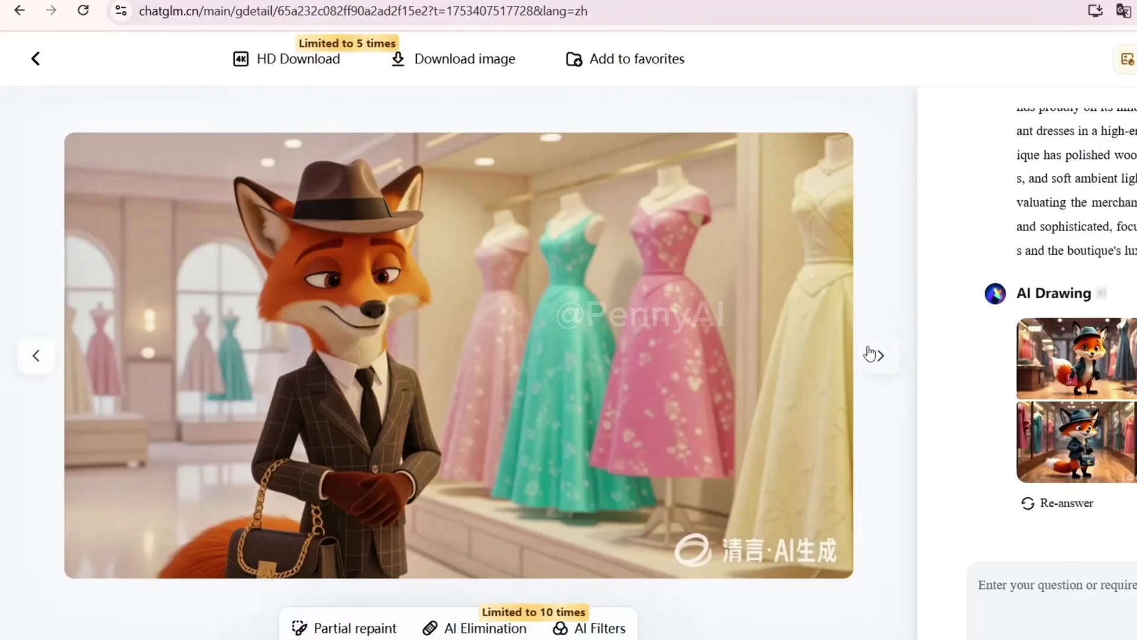
{"action": "left_click", "coordinate": [872, 353]}
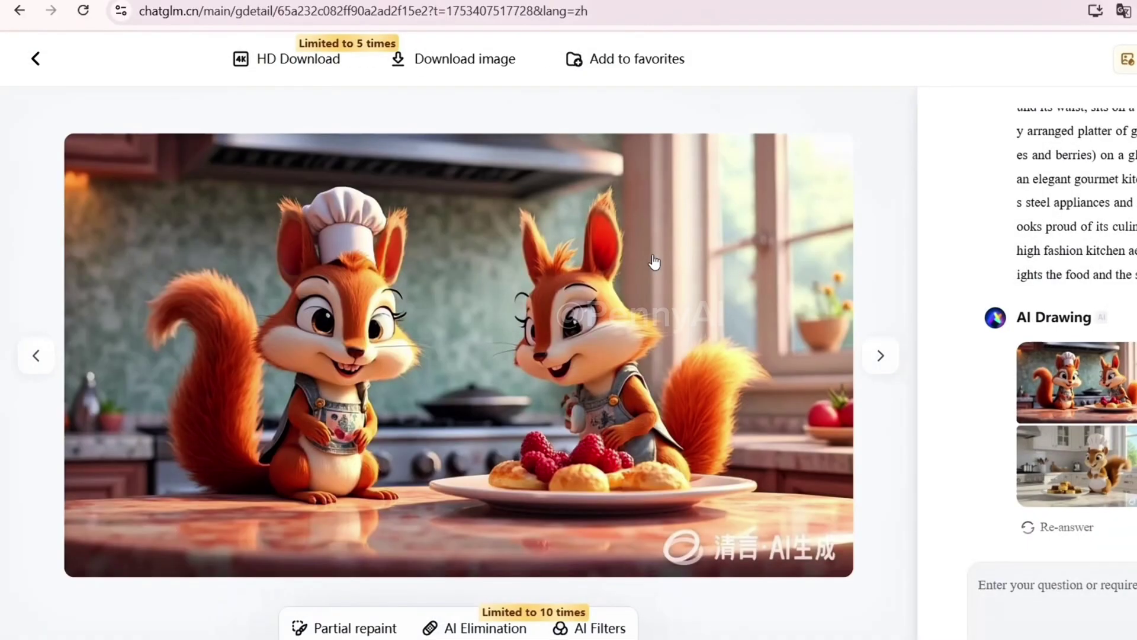
{"action": "left_click", "coordinate": [880, 355]}
{"action": "left_click", "coordinate": [880, 355]}
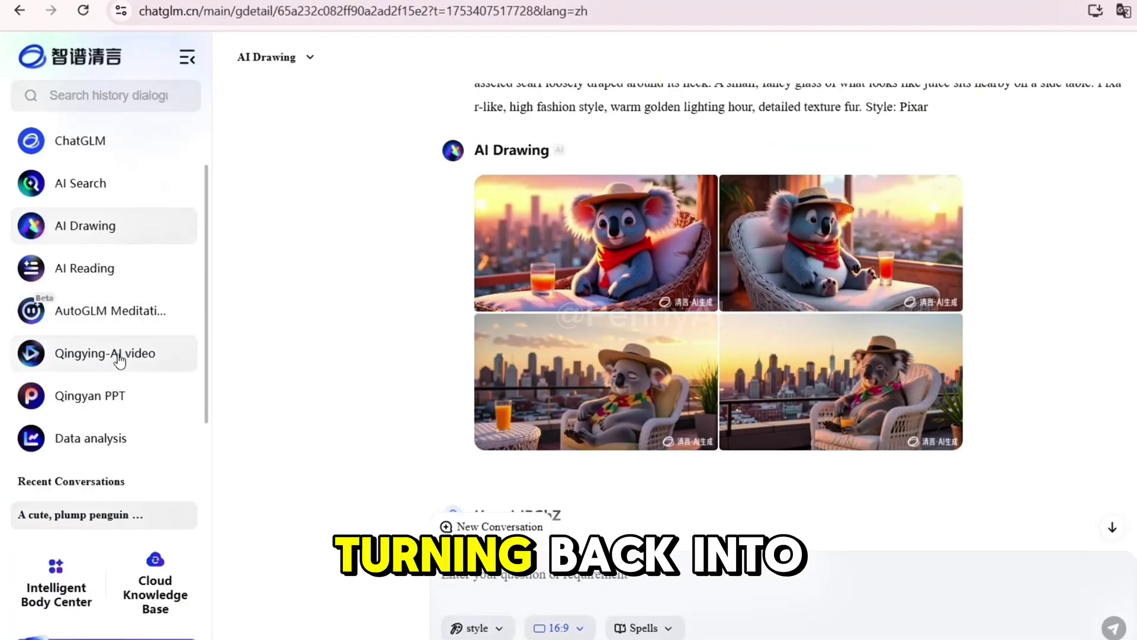
{"action": "left_click", "coordinate": [103, 357]}
{"action": "scroll", "coordinate": [503, 373], "scroll_direction": "down", "scroll_amount": 12}
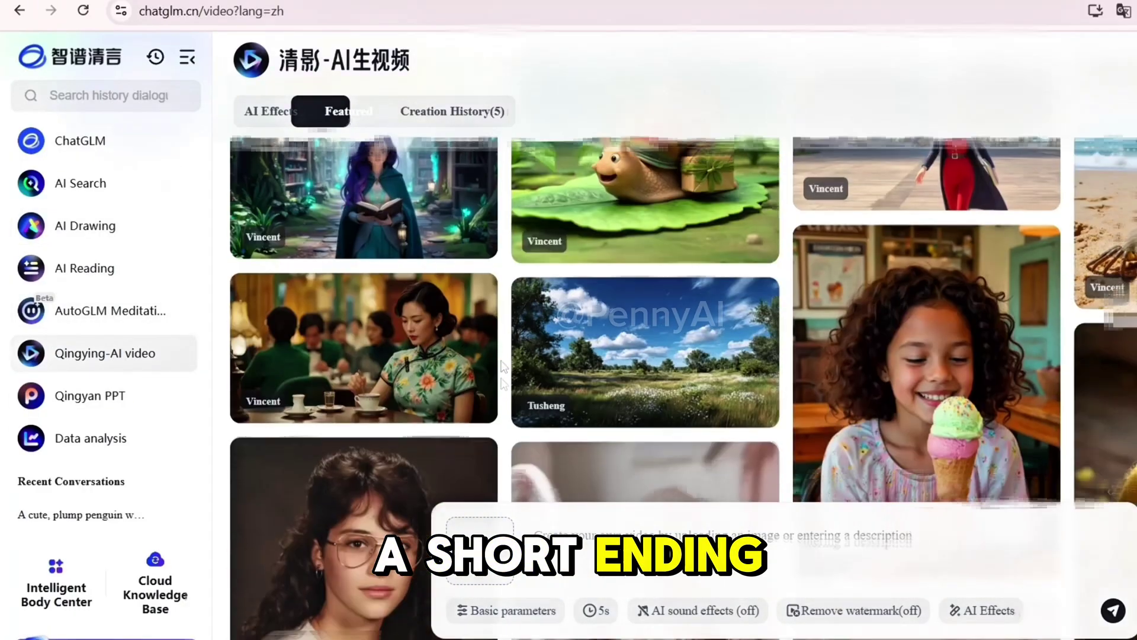
- Upload the cropped penguin image, set a 5-second duration, and send it for animation
{"action": "scroll", "coordinate": [504, 373], "scroll_direction": "down", "scroll_amount": 5}
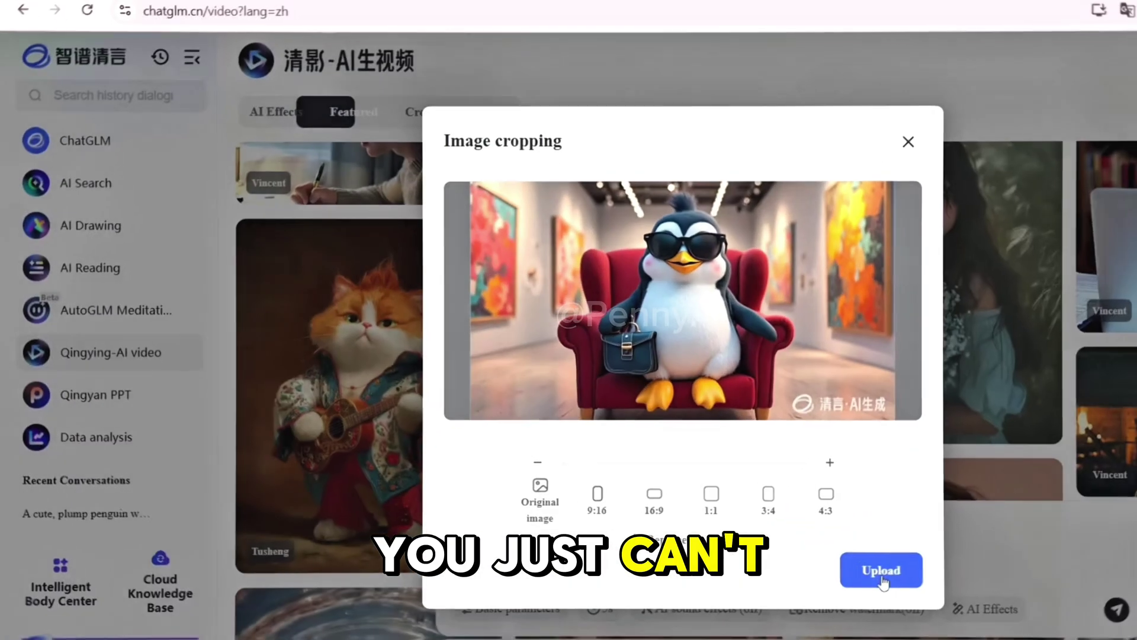
{"action": "left_click", "coordinate": [880, 578]}
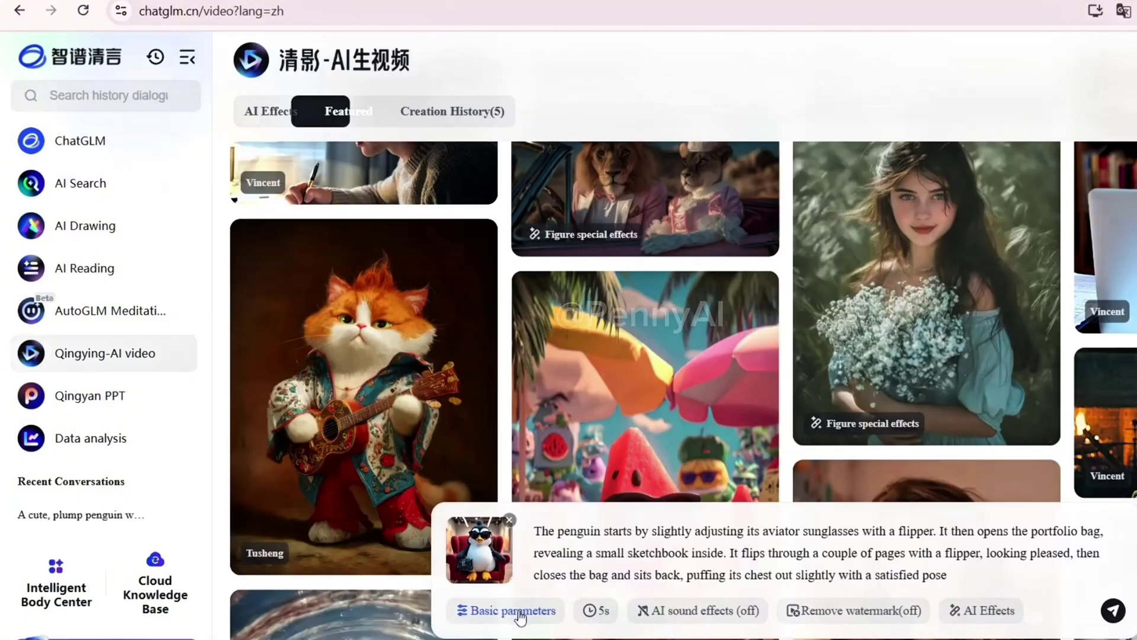
{"action": "left_click", "coordinate": [513, 610]}
{"action": "left_click", "coordinate": [610, 613]}
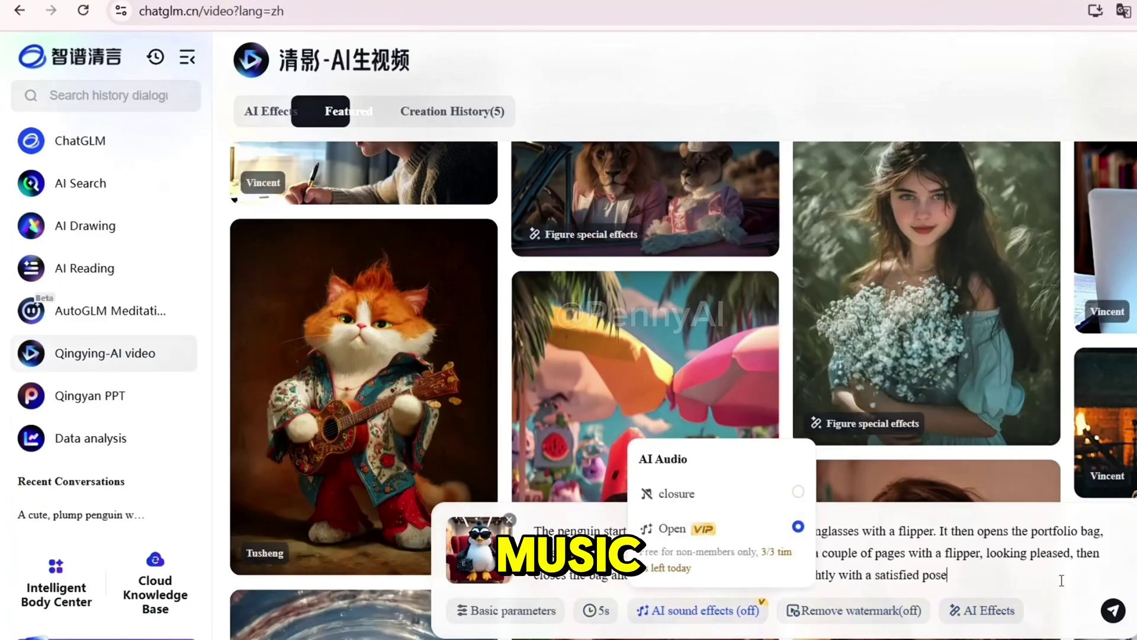
{"action": "left_click", "coordinate": [1108, 615]}
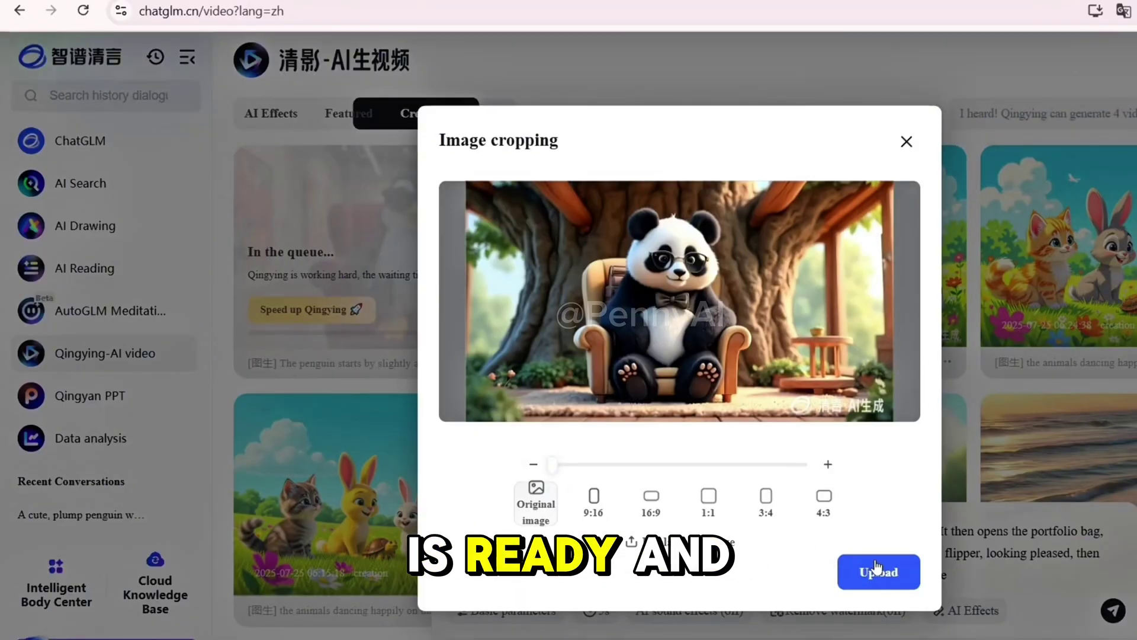
- Upload and queue the panda image for animation, then open the finished penguin video
{"action": "left_click", "coordinate": [877, 570]}
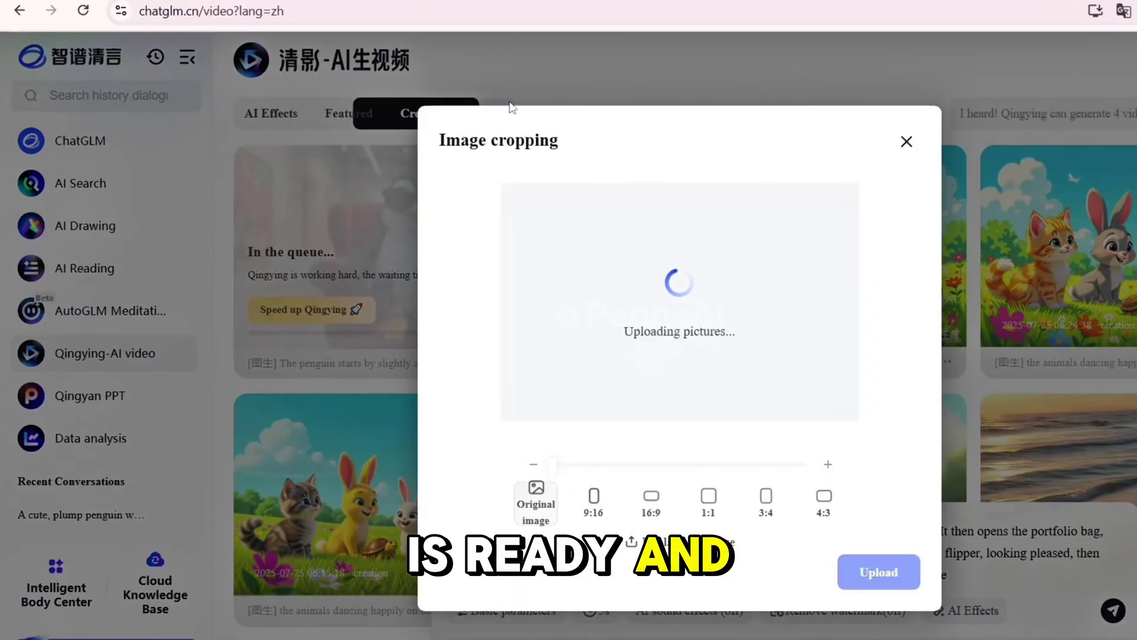
{"action": "left_click", "coordinate": [533, 611]}
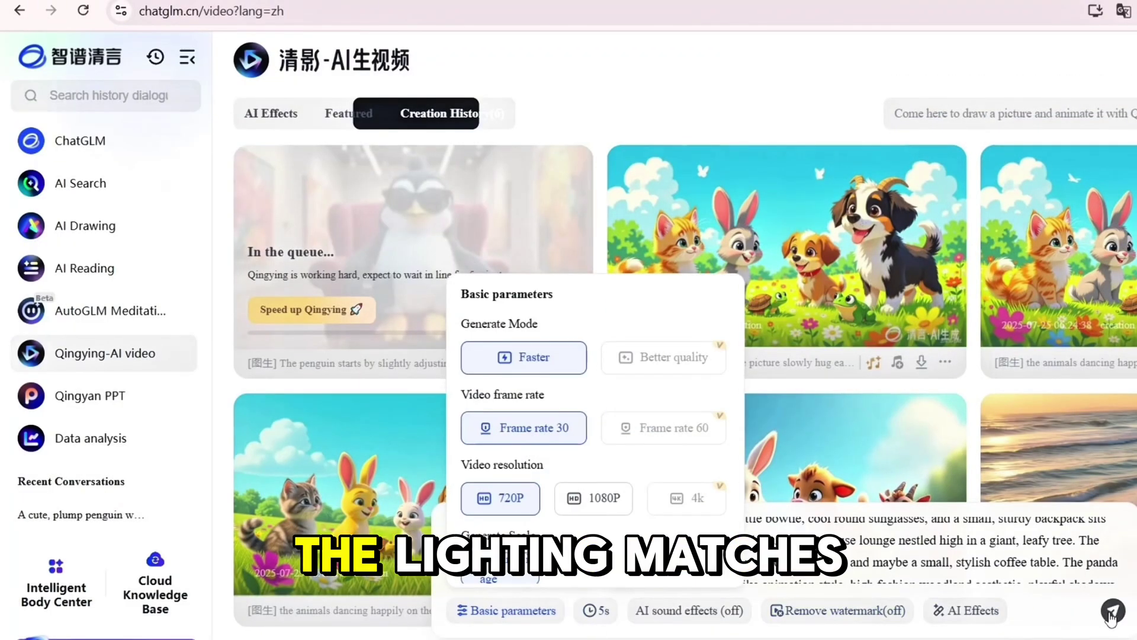
{"action": "left_click", "coordinate": [1112, 610]}
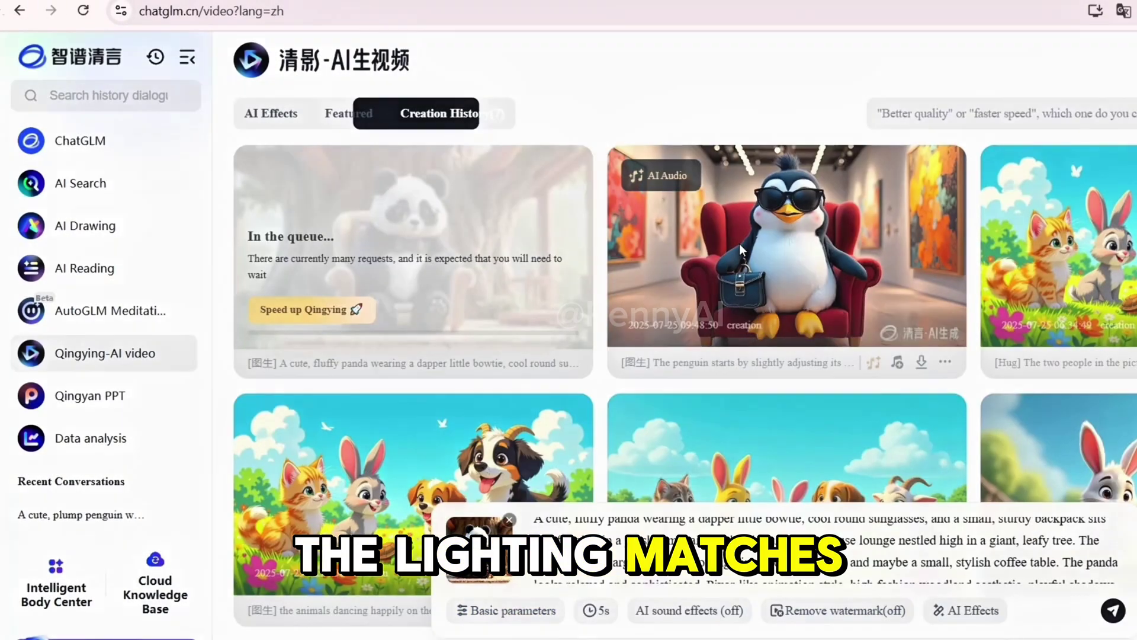
{"action": "left_click", "coordinate": [739, 243]}
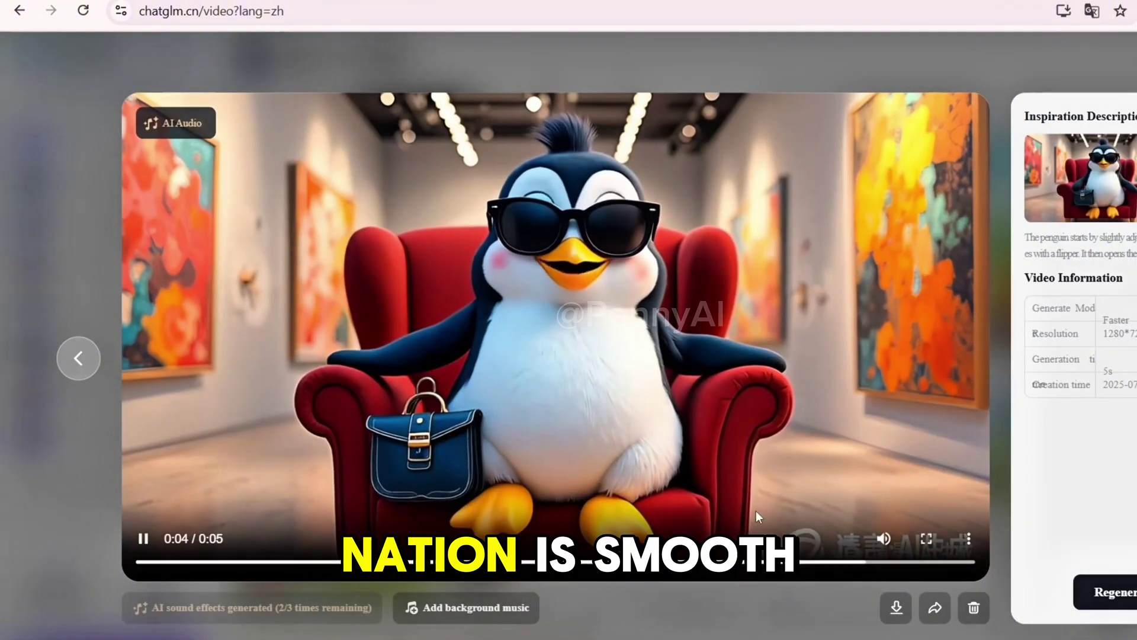
- Watch the finished penguin, bathing bear and silver fox clips in the video player
{"action": "key", "text": "XF86AudioLowerVolume"}
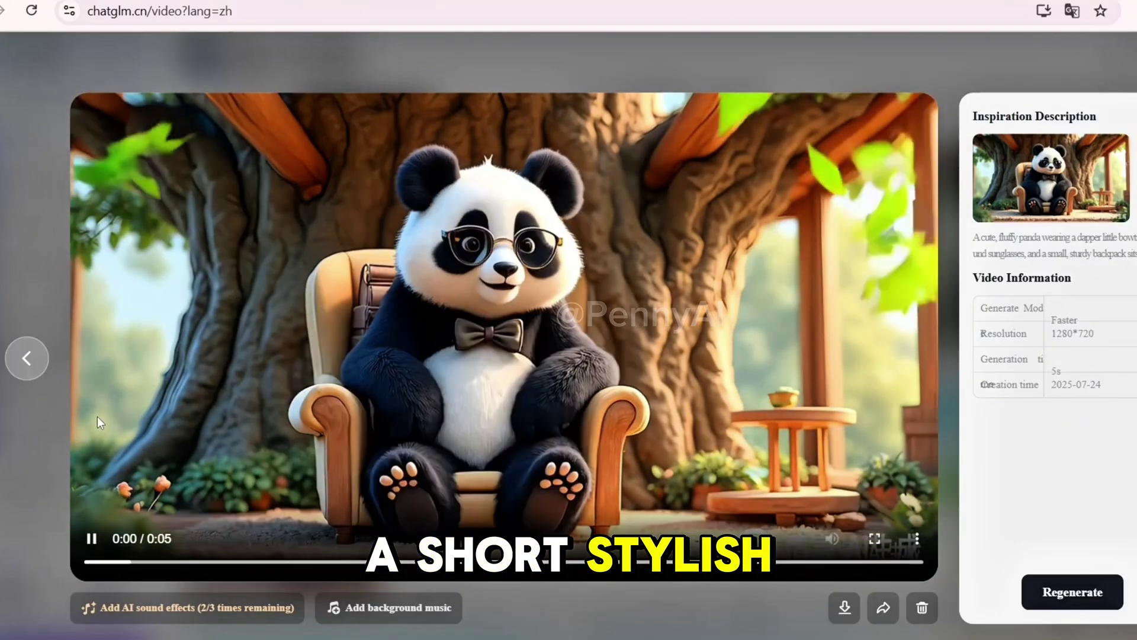
{"action": "left_click", "coordinate": [26, 357]}
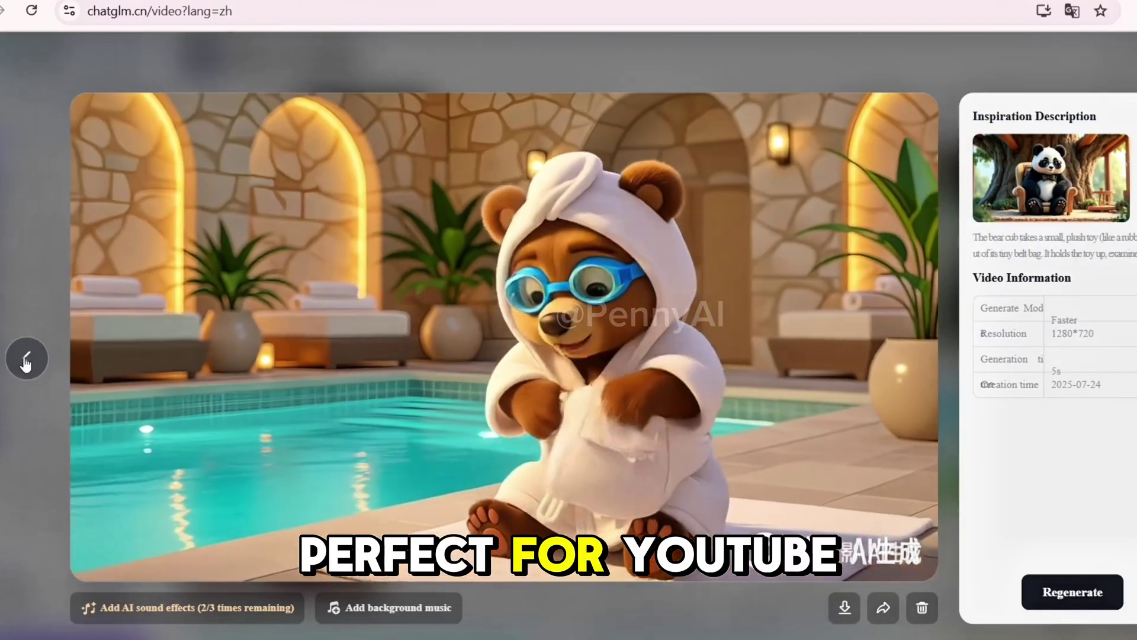
{"action": "left_click", "coordinate": [29, 360]}
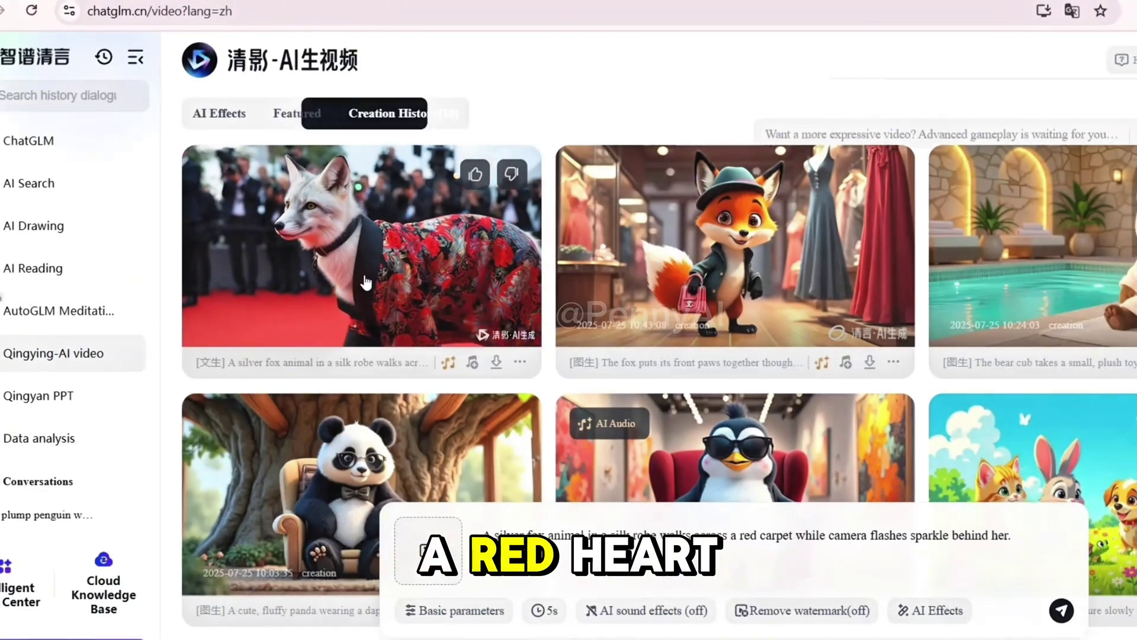
{"action": "left_click", "coordinate": [366, 282]}
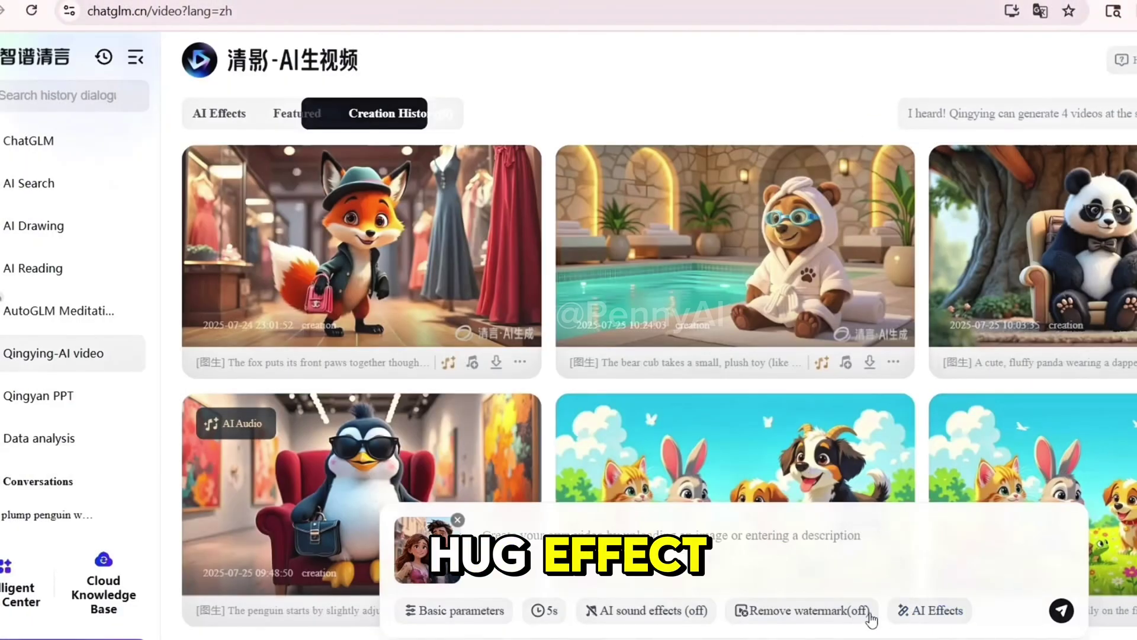
- Apply the Hug AI effect to the uploaded couple image
{"action": "left_click", "coordinate": [937, 613]}
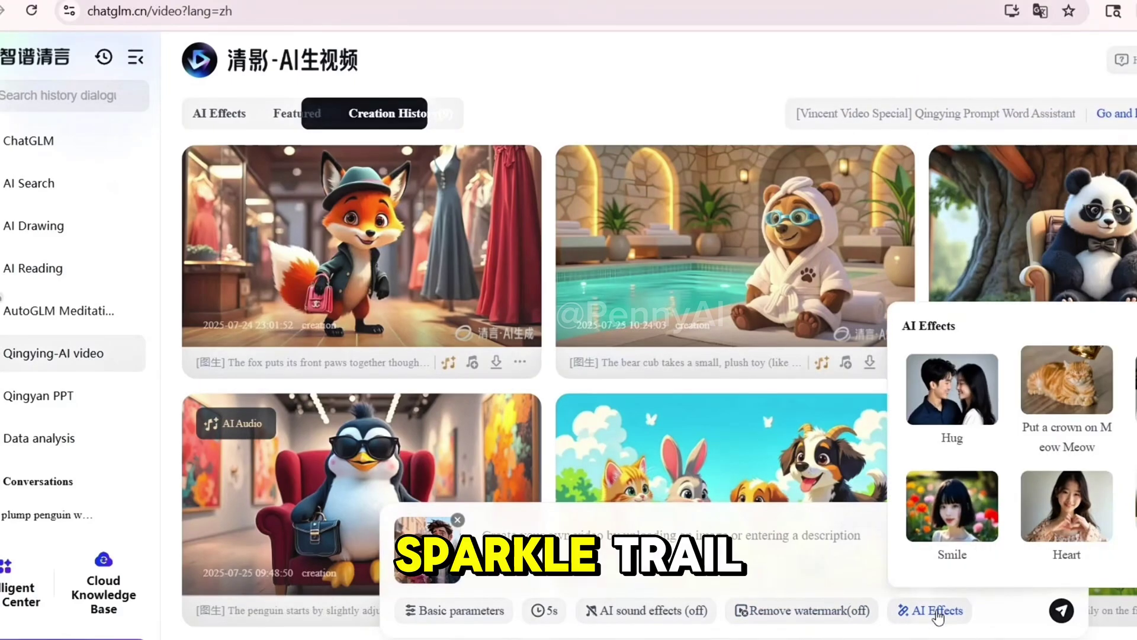
{"action": "left_click", "coordinate": [952, 391]}
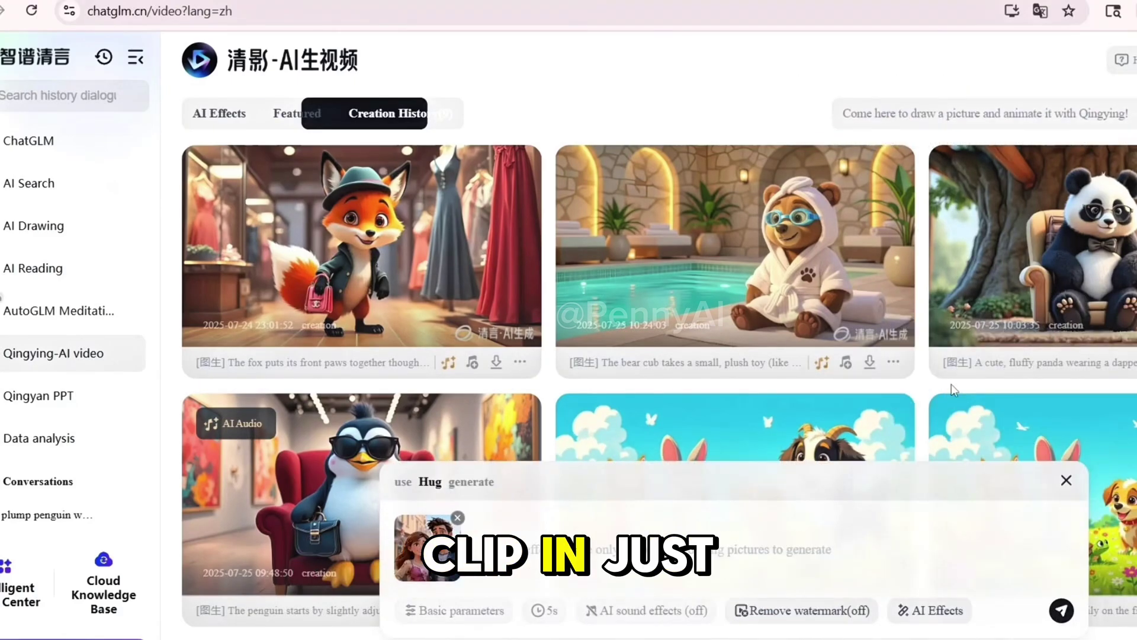